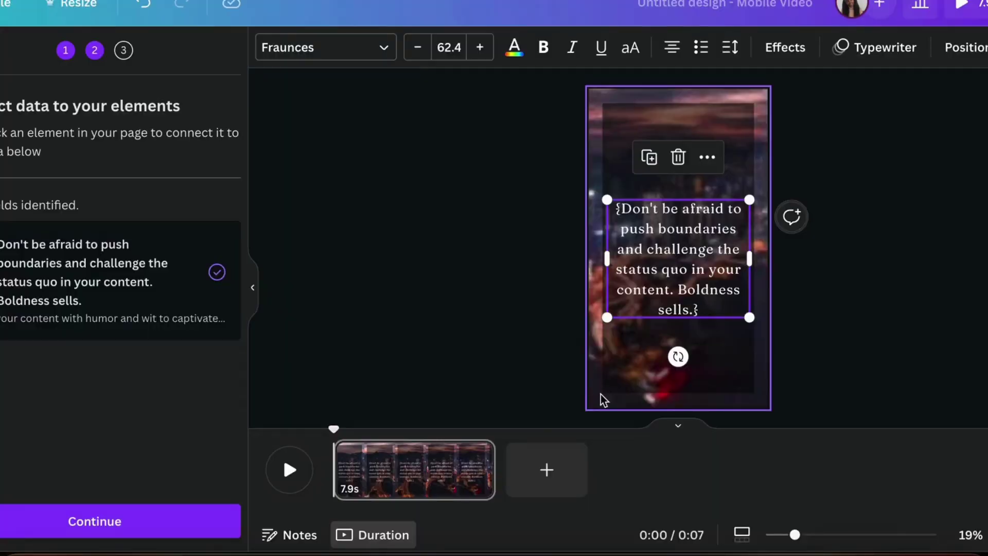
Step: Continue to the generate step, with 29 pages ready from the data rows
{"action": "left_click", "coordinate": [155, 521]}
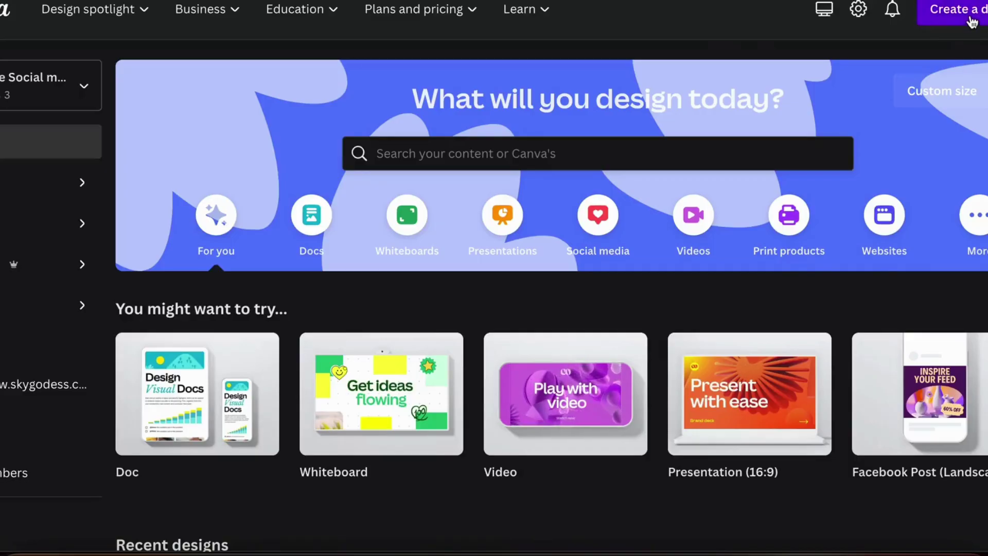
Step: Start a new design and search for the 'tikt' (TikTok video) format
{"action": "left_click", "coordinate": [972, 21]}
{"action": "type", "text": "t"}
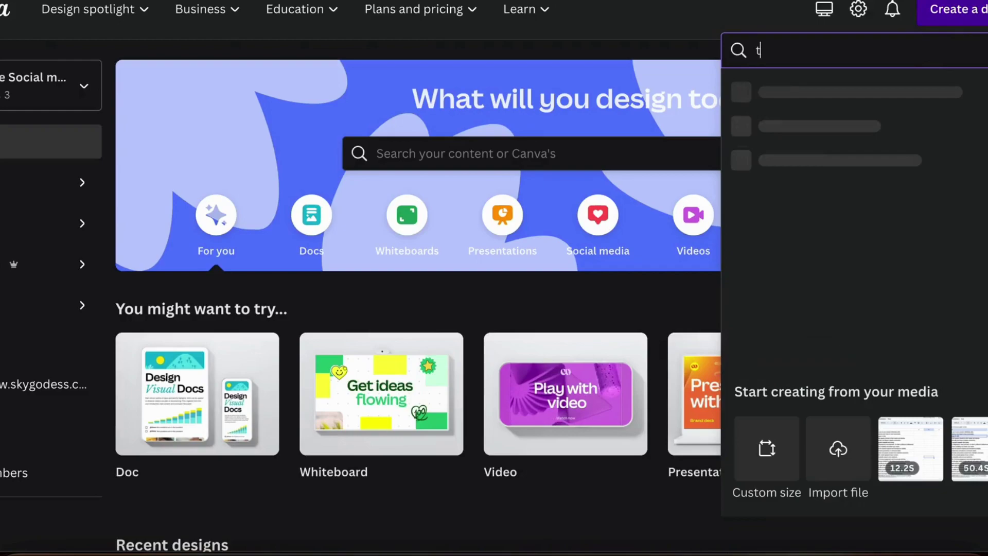
{"action": "type", "text": "ikt"}
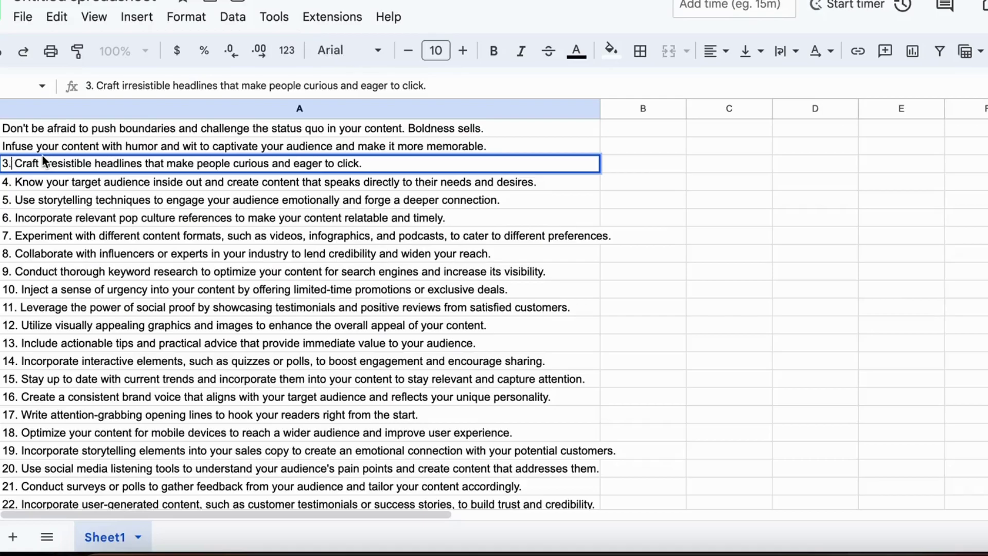
Step: Start editing the 'Know your target audience' quote cell to strip its number
{"action": "double_click", "coordinate": [12, 183]}
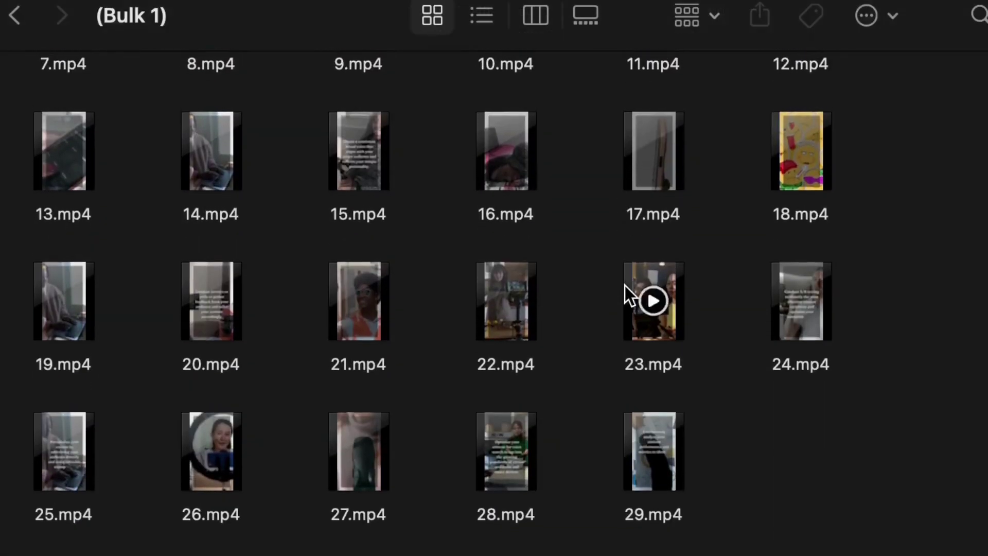
Step: Scroll through the 29 exported MP4 quote videos in the Bulk 1 folder
{"action": "scroll", "coordinate": [625, 286], "scroll_direction": "down", "scroll_amount": 1}
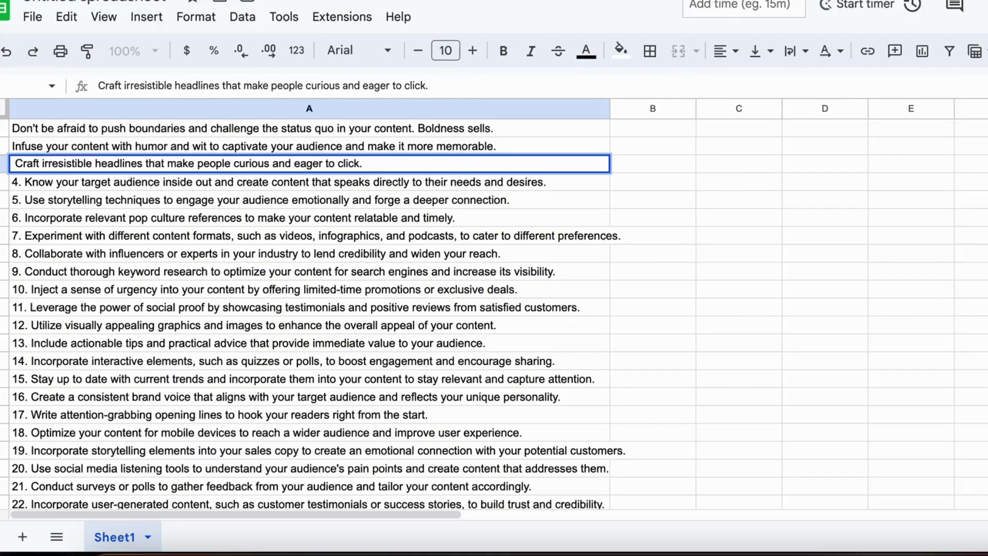
Step: Delete the leading list numbers from the quotes in cells A4 through A7
{"action": "left_click", "coordinate": [24, 184]}
{"action": "double_click", "coordinate": [21, 181]}
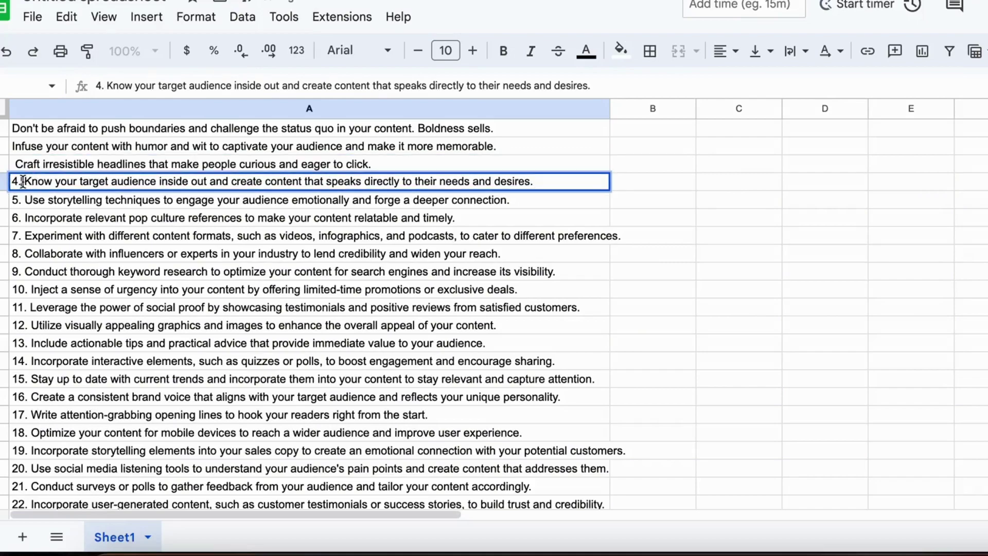
{"action": "key", "text": "BackSpace"}
{"action": "left_click", "coordinate": [32, 205]}
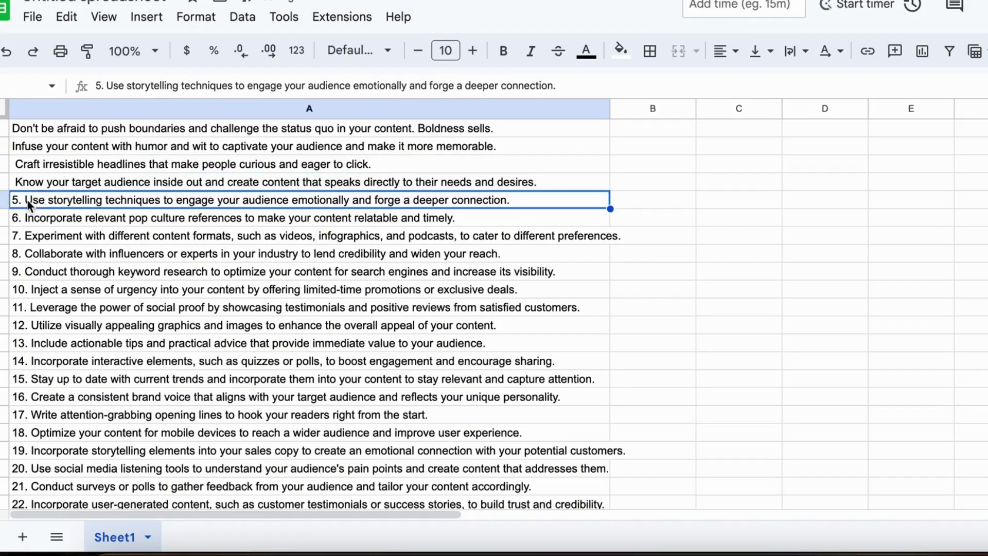
{"action": "double_click", "coordinate": [28, 202]}
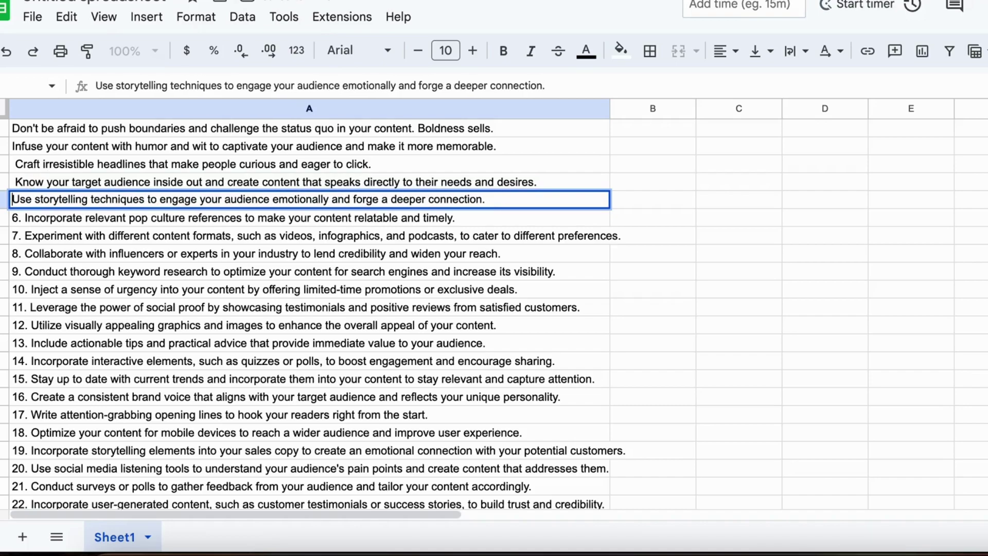
{"action": "double_click", "coordinate": [23, 219]}
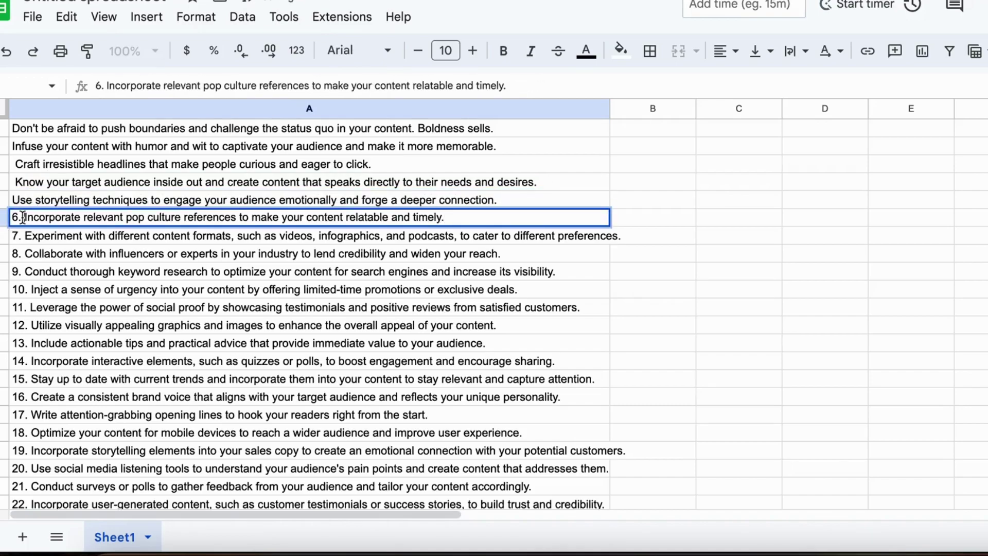
{"action": "left_click", "coordinate": [31, 235]}
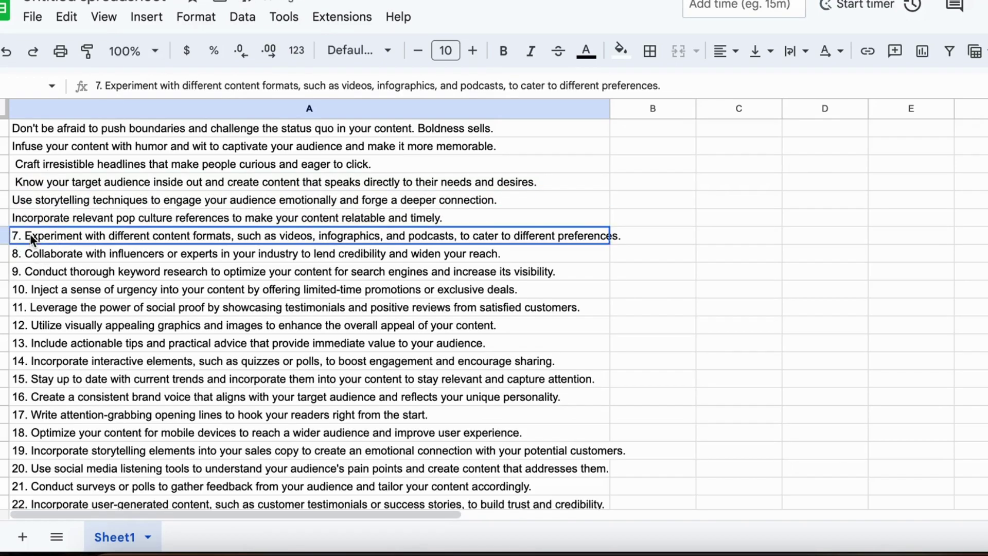
{"action": "double_click", "coordinate": [30, 234]}
{"action": "key", "text": "BackSpace"}
{"action": "key", "text": "BackSpace"}
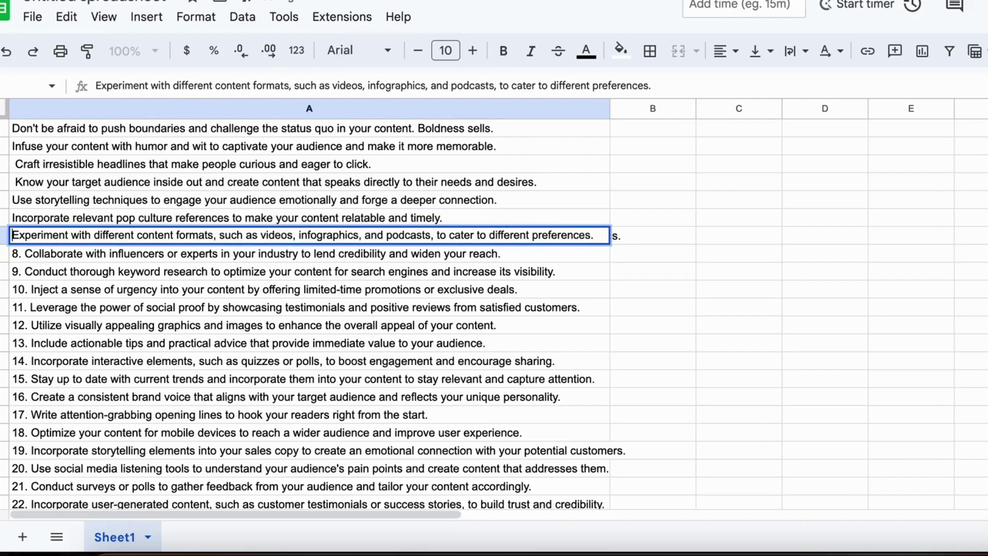
Step: Delete the leading list numbers from the quotes in cells A8 through A13
{"action": "left_click", "coordinate": [25, 260]}
{"action": "double_click", "coordinate": [24, 253]}
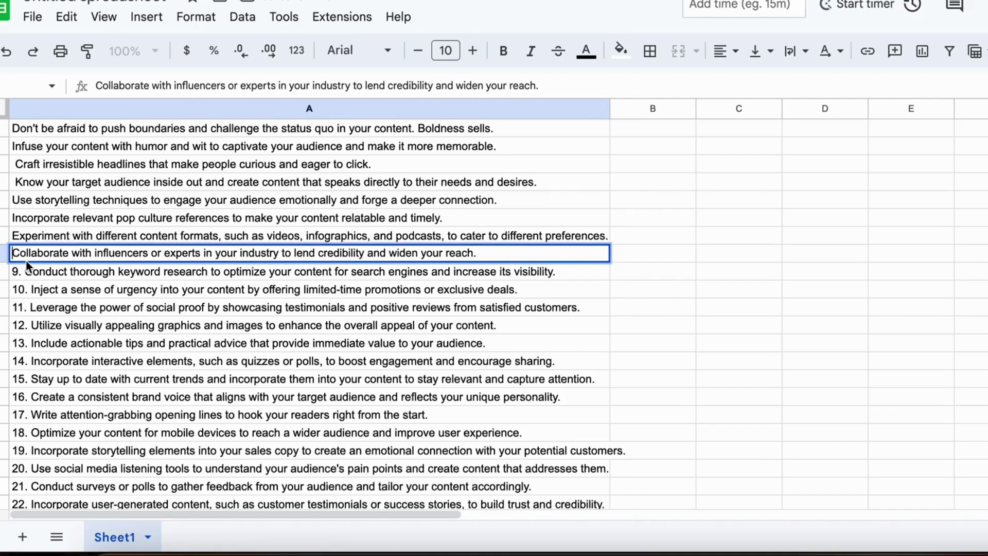
{"action": "double_click", "coordinate": [26, 268]}
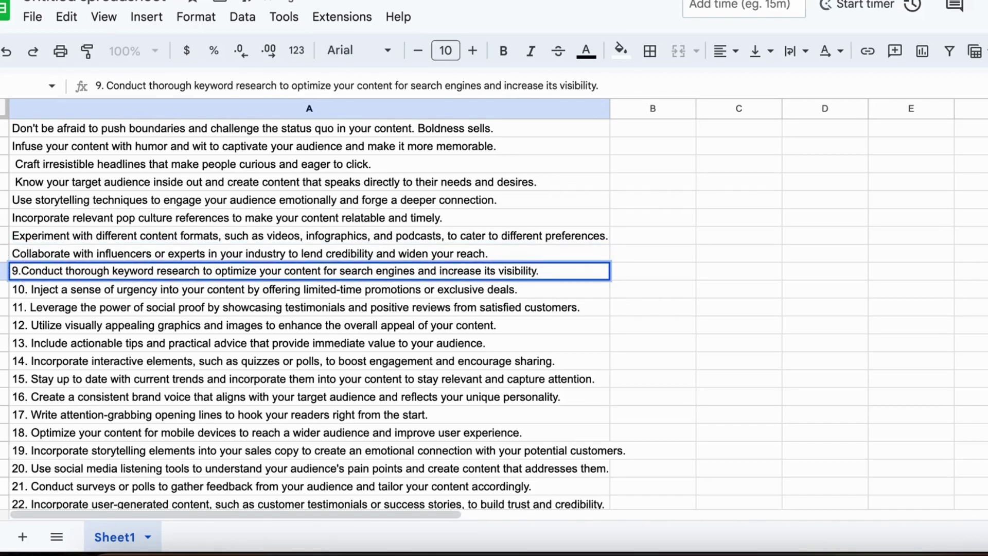
{"action": "key", "text": "BackSpace"}
{"action": "key", "text": "BackSpace"}
{"action": "left_click", "coordinate": [33, 291]}
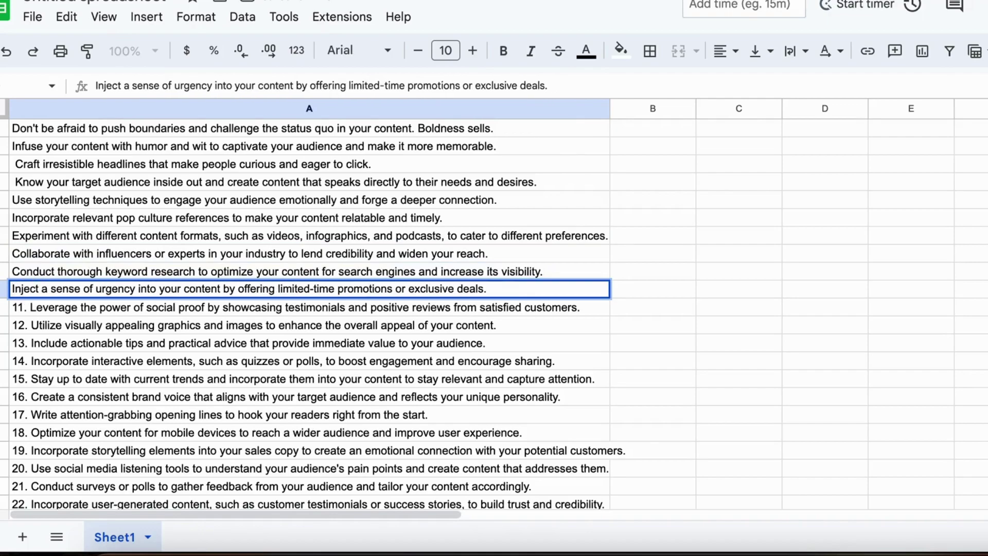
{"action": "double_click", "coordinate": [30, 312]}
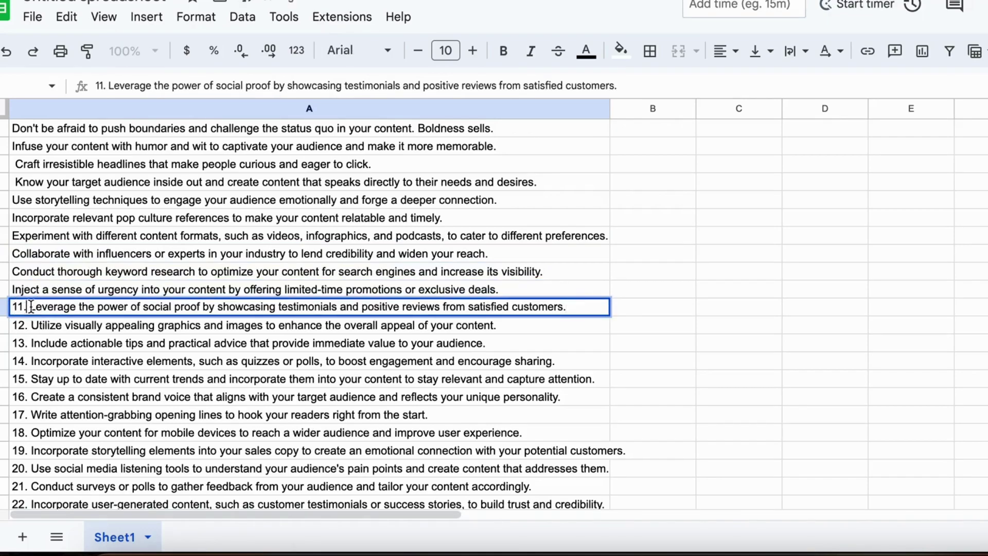
{"action": "key", "text": "BackSpace"}
{"action": "key", "text": "BackSpace"}
{"action": "key", "text": "BackSpace"}
{"action": "key", "text": "BackSpace"}
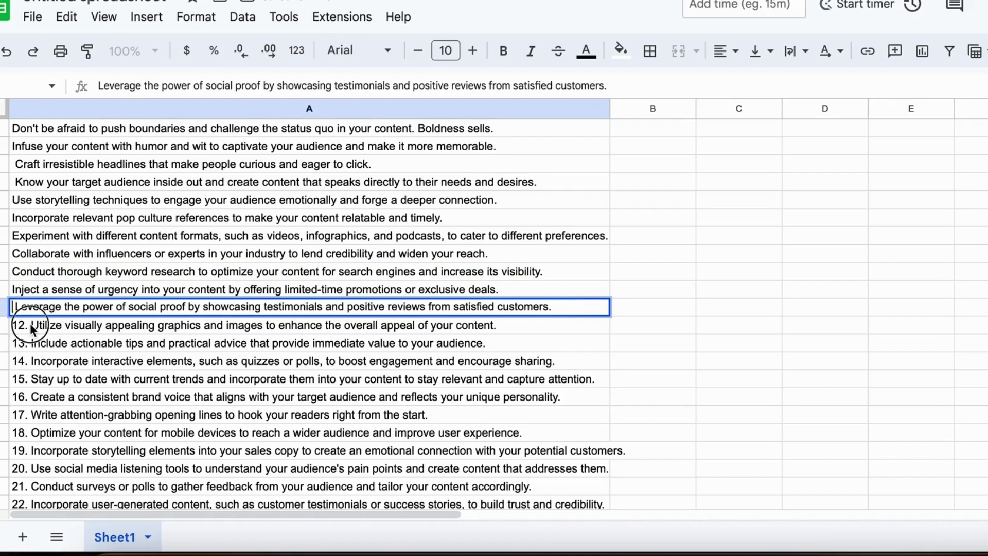
{"action": "double_click", "coordinate": [31, 326]}
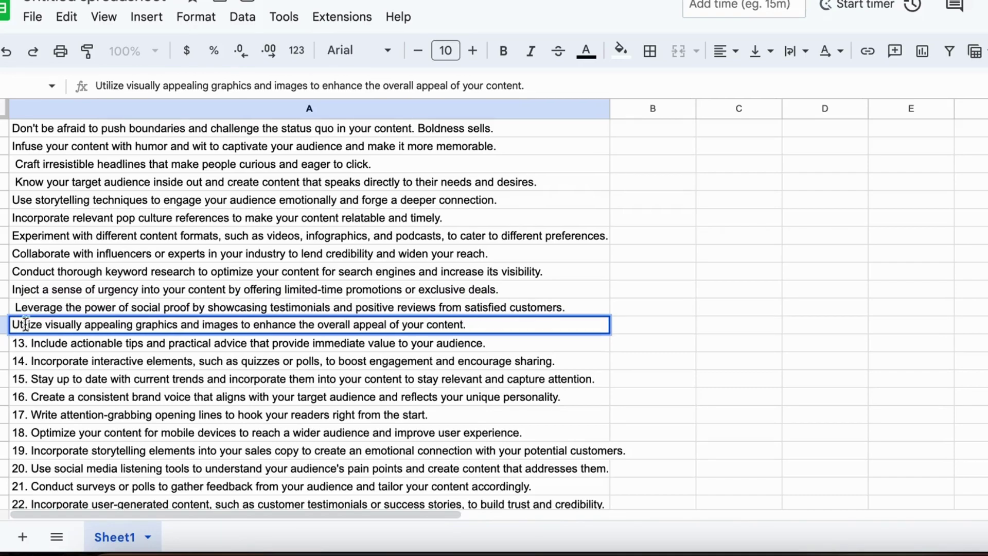
{"action": "double_click", "coordinate": [28, 342]}
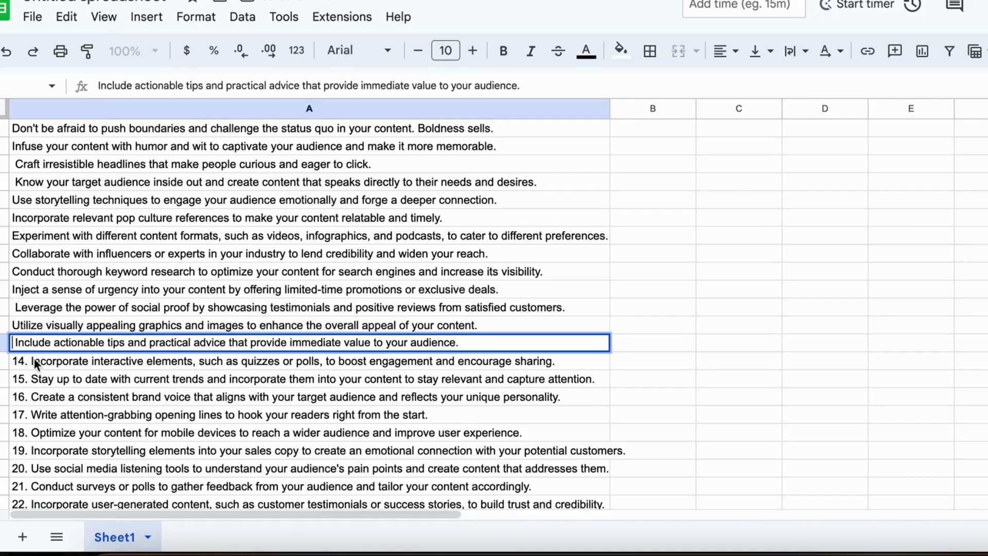
Step: Delete the leading list numbers from the quotes in cells A14 through A16
{"action": "left_click", "coordinate": [35, 363]}
{"action": "double_click", "coordinate": [27, 362]}
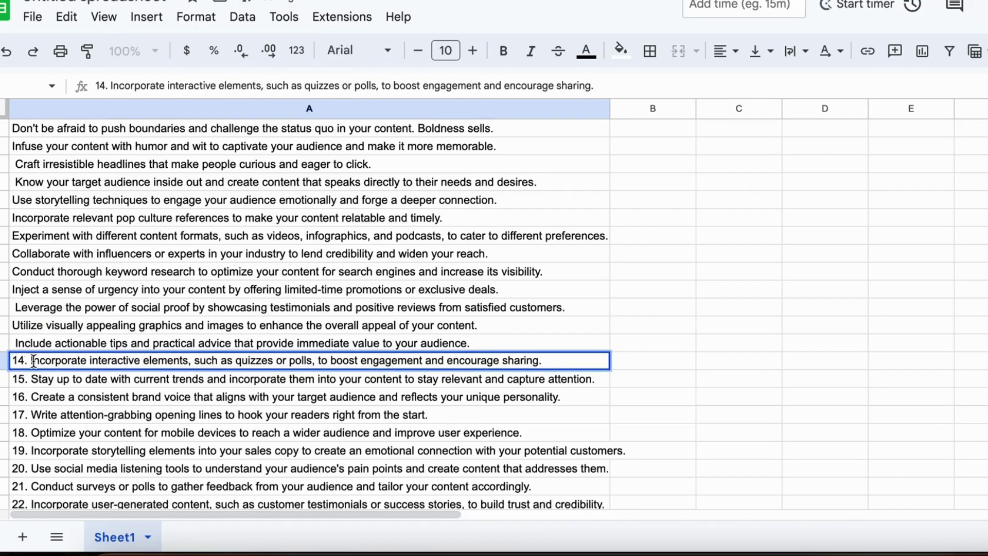
{"action": "left_click", "coordinate": [31, 381]}
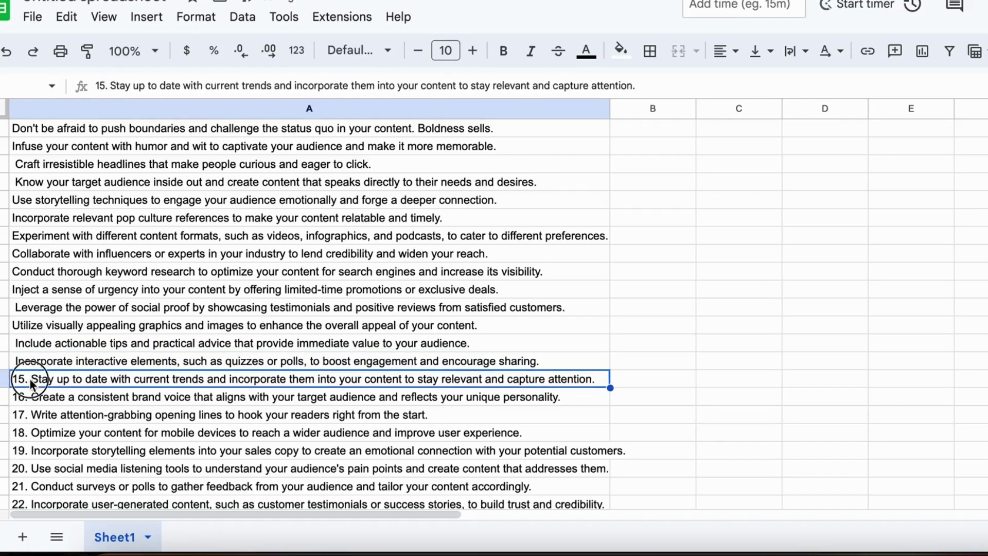
{"action": "double_click", "coordinate": [30, 378]}
{"action": "key", "text": "BackSpace"}
{"action": "key", "text": "BackSpace"}
{"action": "key", "text": "BackSpace"}
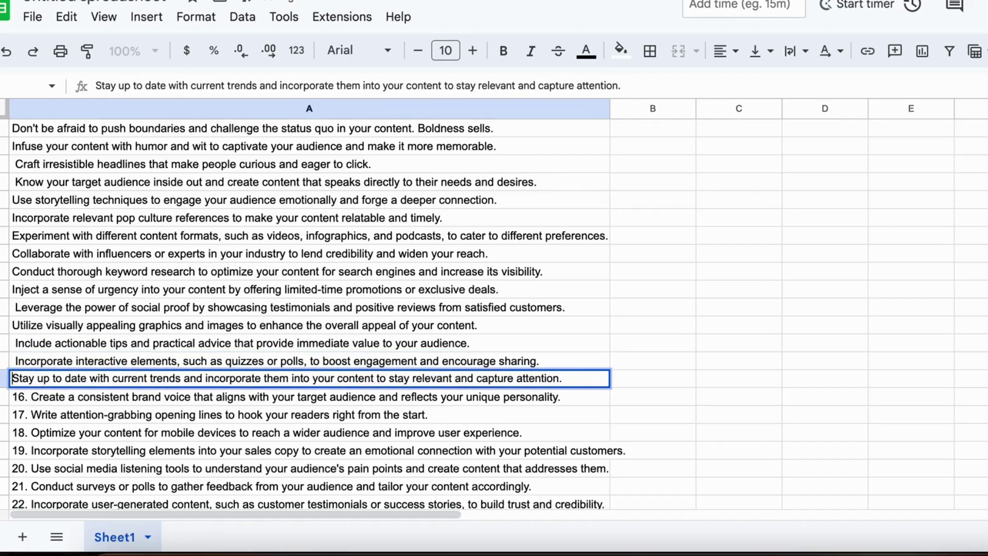
{"action": "left_click", "coordinate": [28, 397]}
{"action": "double_click", "coordinate": [28, 397]}
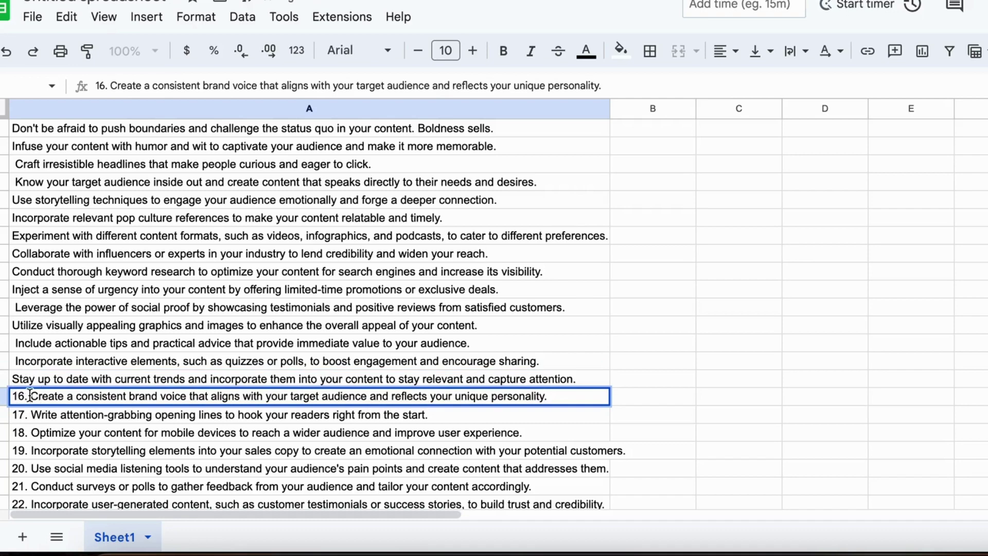
{"action": "key", "text": "BackSpace"}
{"action": "key", "text": "BackSpace"}
{"action": "key", "text": "BackSpace"}
{"action": "key", "text": "BackSpace"}
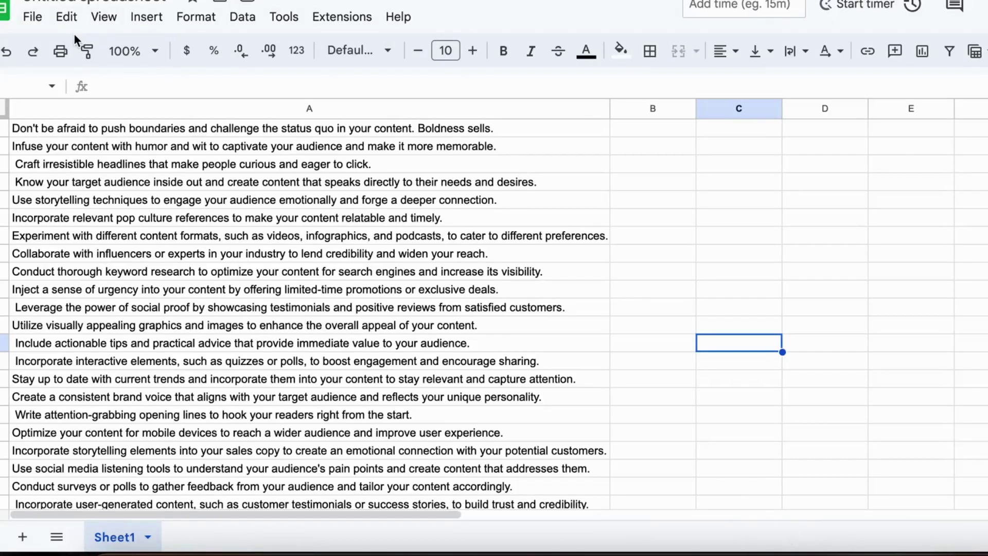
Step: Download the cleaned quote sheet as a Comma Separated Values (.csv) file
{"action": "left_click", "coordinate": [40, 24]}
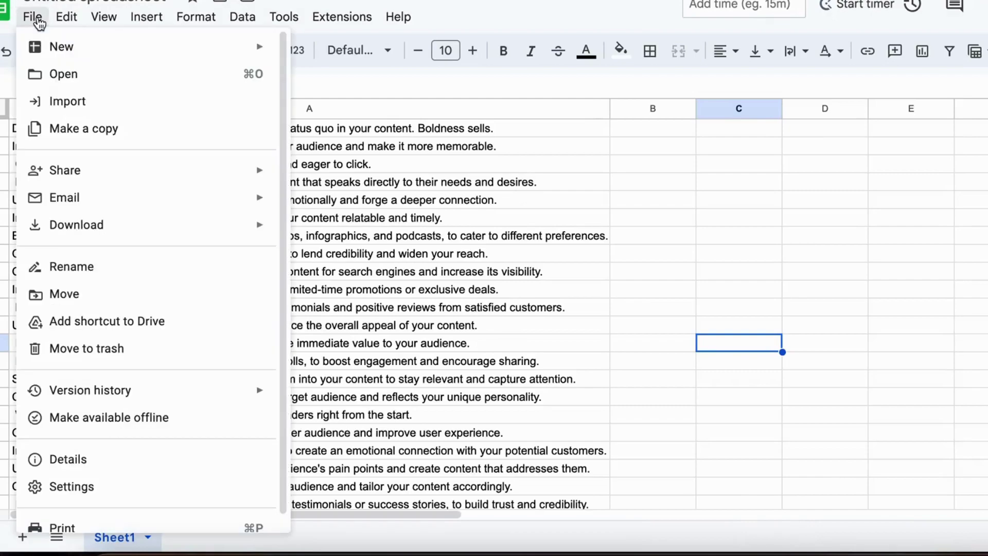
{"action": "mouse_move", "coordinate": [76, 225]}
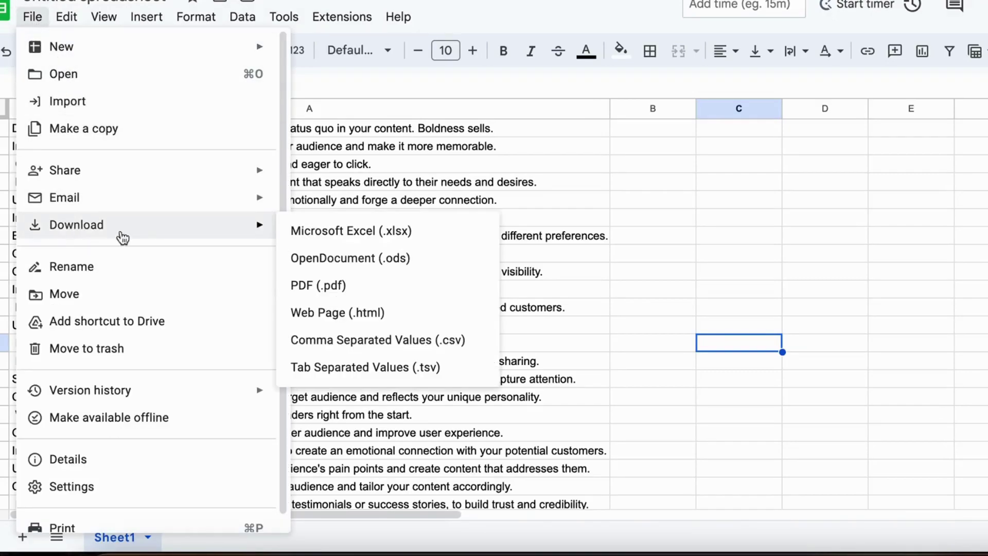
{"action": "left_click", "coordinate": [349, 345]}
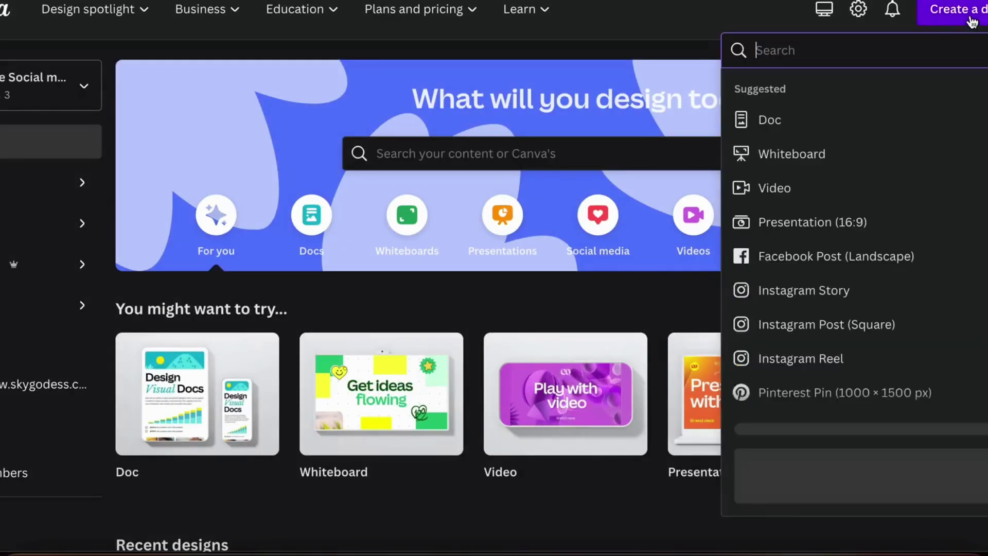
Step: Search 'tikt' templates and apply the 'Trust yourself' quote video template
{"action": "type", "text": "ti"}
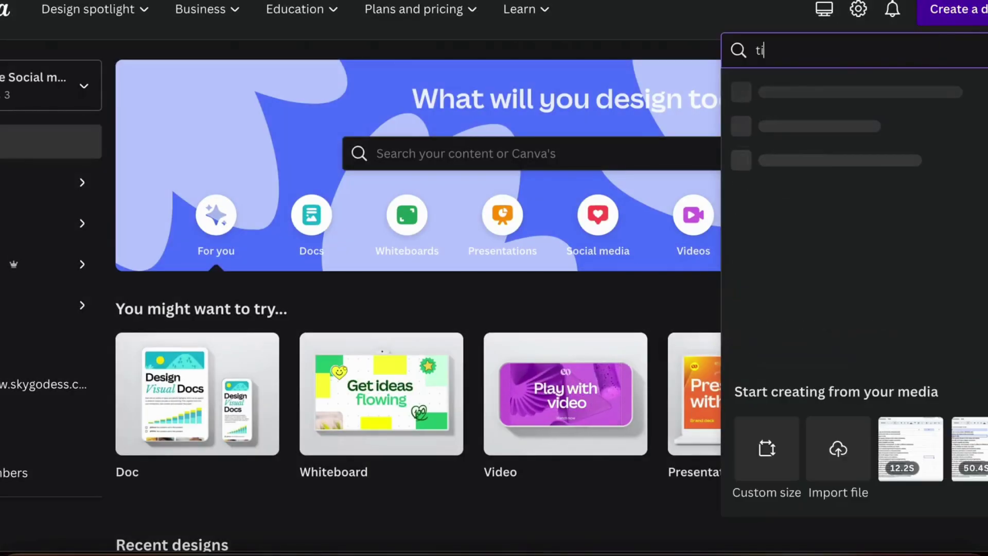
{"action": "type", "text": "kt"}
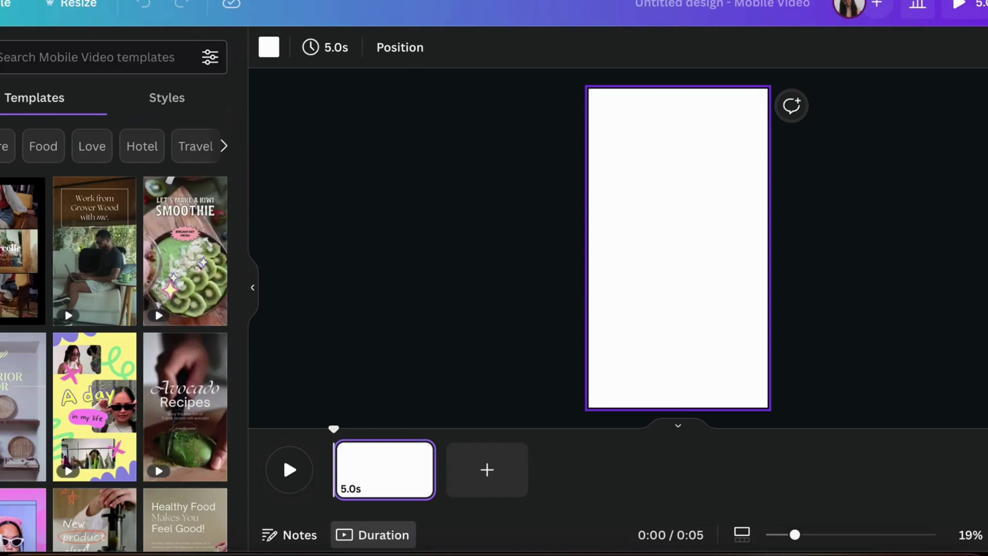
{"action": "scroll", "coordinate": [37, 321], "scroll_direction": "down", "scroll_amount": 3}
{"action": "scroll", "coordinate": [37, 322], "scroll_direction": "down", "scroll_amount": 3}
{"action": "scroll", "coordinate": [37, 322], "scroll_direction": "down", "scroll_amount": 1}
{"action": "scroll", "coordinate": [37, 321], "scroll_direction": "down", "scroll_amount": 2}
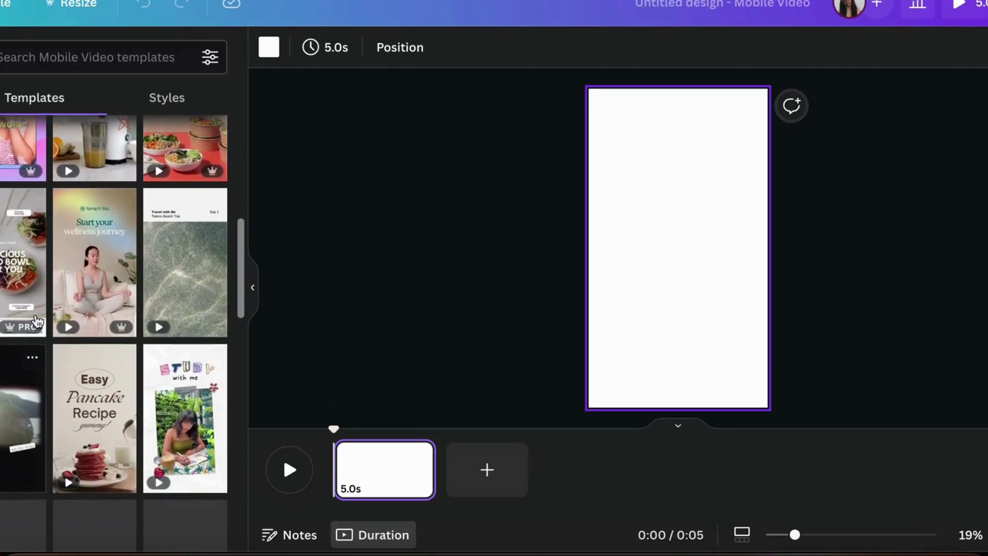
{"action": "scroll", "coordinate": [52, 327], "scroll_direction": "down", "scroll_amount": 5}
{"action": "scroll", "coordinate": [77, 335], "scroll_direction": "down", "scroll_amount": 1}
{"action": "scroll", "coordinate": [91, 338], "scroll_direction": "down", "scroll_amount": 1}
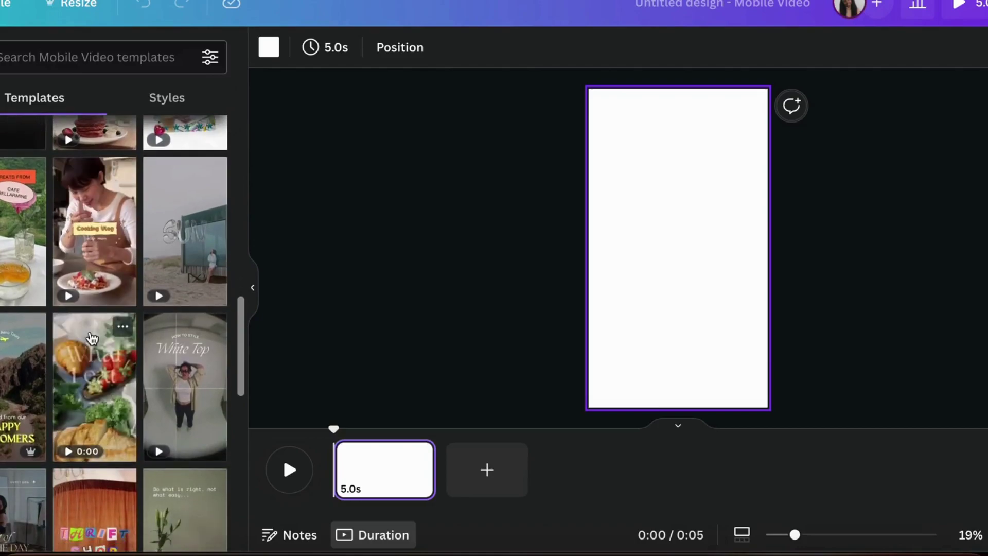
{"action": "scroll", "coordinate": [91, 338], "scroll_direction": "down", "scroll_amount": 2}
{"action": "scroll", "coordinate": [92, 338], "scroll_direction": "down", "scroll_amount": 3}
{"action": "scroll", "coordinate": [90, 336], "scroll_direction": "down", "scroll_amount": 1}
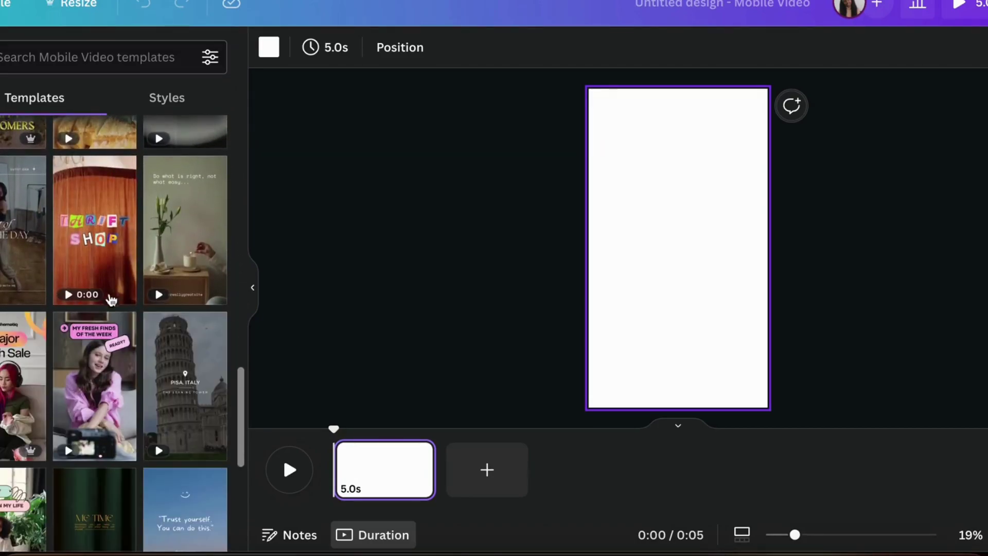
{"action": "mouse_move", "coordinate": [23, 230]}
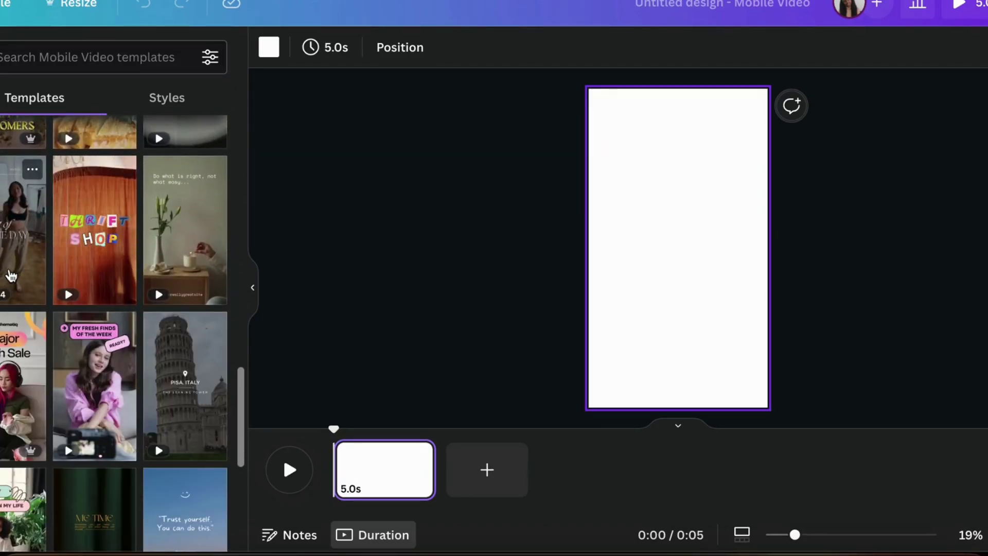
{"action": "scroll", "coordinate": [102, 309], "scroll_direction": "down", "scroll_amount": 2}
{"action": "scroll", "coordinate": [170, 329], "scroll_direction": "down", "scroll_amount": 2}
{"action": "scroll", "coordinate": [218, 342], "scroll_direction": "down", "scroll_amount": 1}
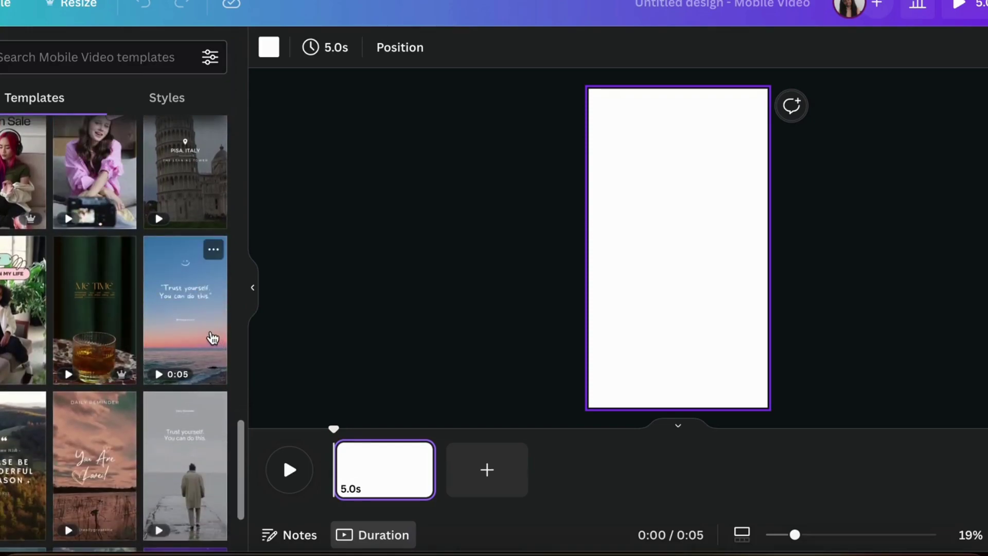
{"action": "left_click", "coordinate": [212, 337]}
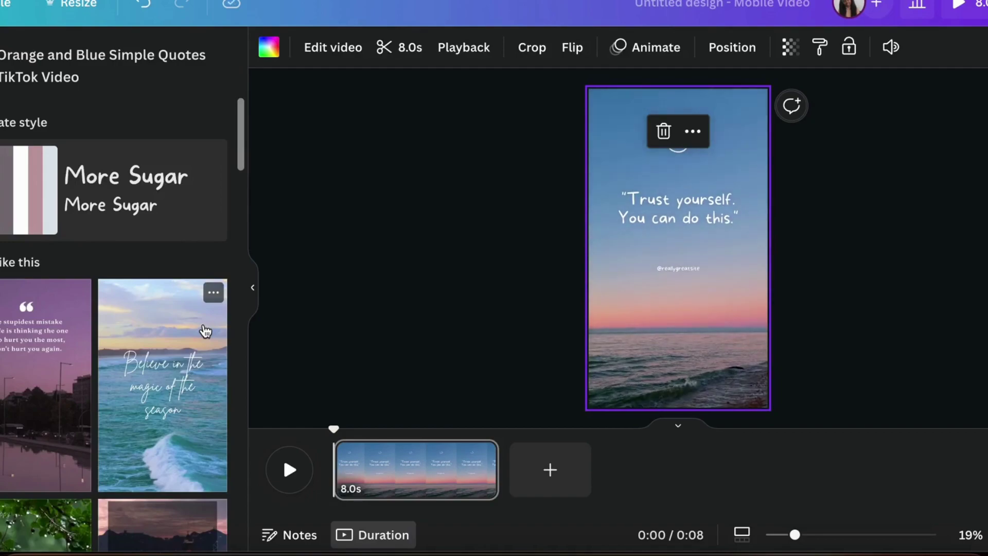
Step: Swap in the 'If you want' happy-life city-lights template from More like this
{"action": "scroll", "coordinate": [196, 332], "scroll_direction": "down", "scroll_amount": 4}
{"action": "scroll", "coordinate": [170, 335], "scroll_direction": "down", "scroll_amount": 3}
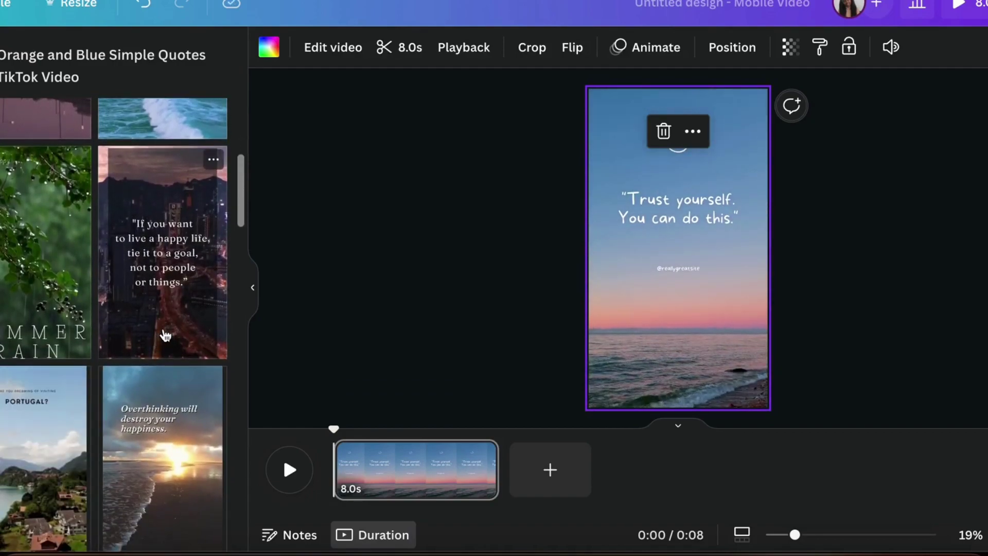
{"action": "left_click", "coordinate": [166, 336]}
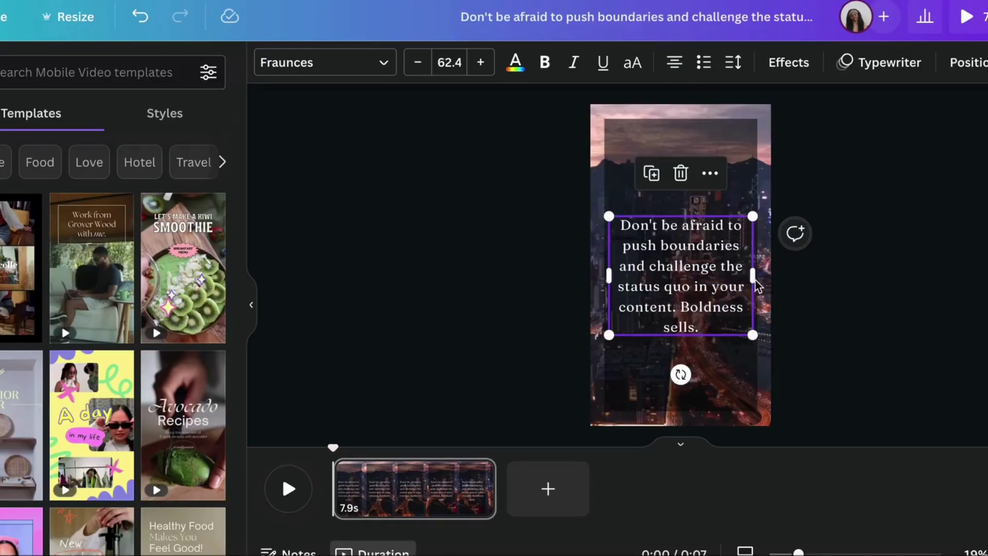
Step: Narrow and raise the quote box, then set its font to Canva Sans after trying others
{"action": "left_click_drag", "start_coordinate": [755, 281], "coordinate": [712, 283]}
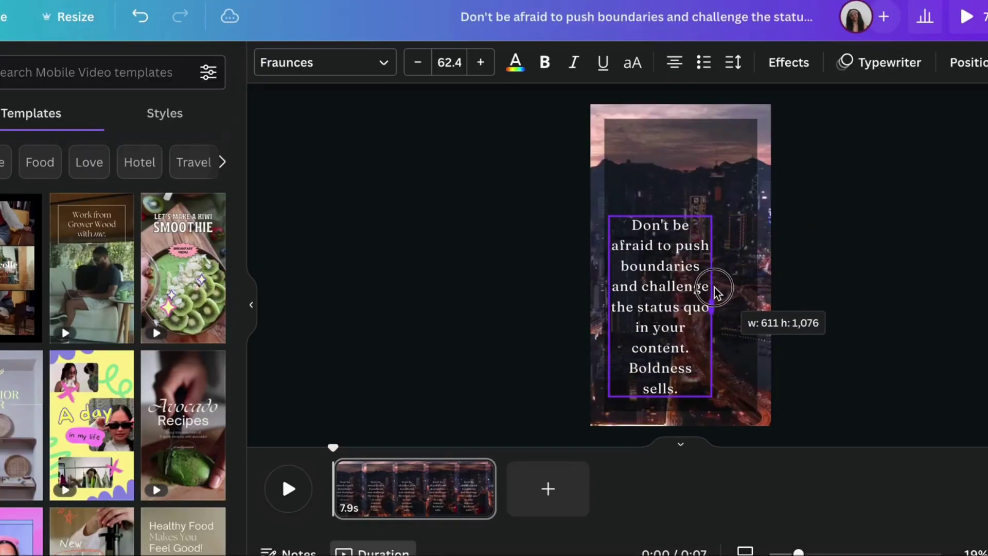
{"action": "left_click_drag", "start_coordinate": [656, 296], "coordinate": [678, 260]}
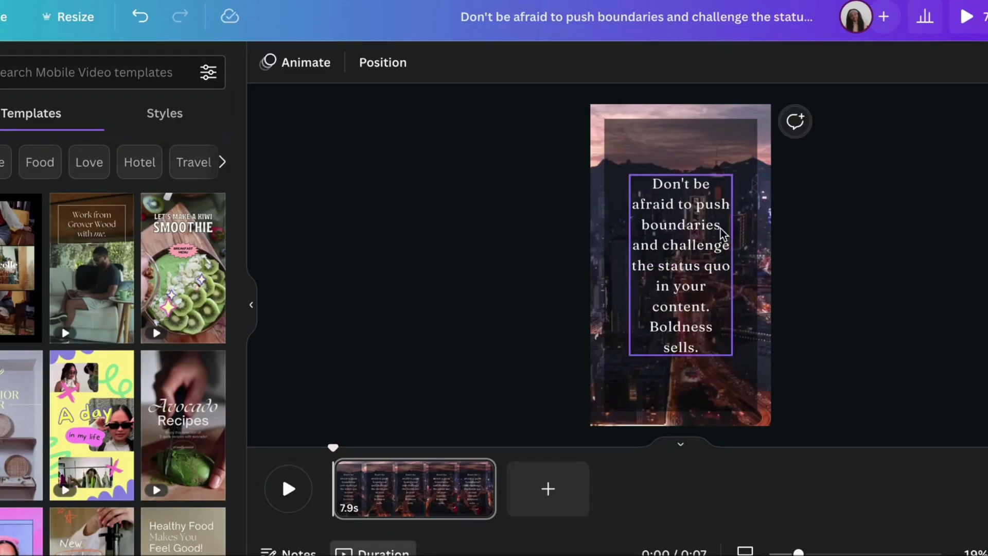
{"action": "left_click", "coordinate": [347, 68]}
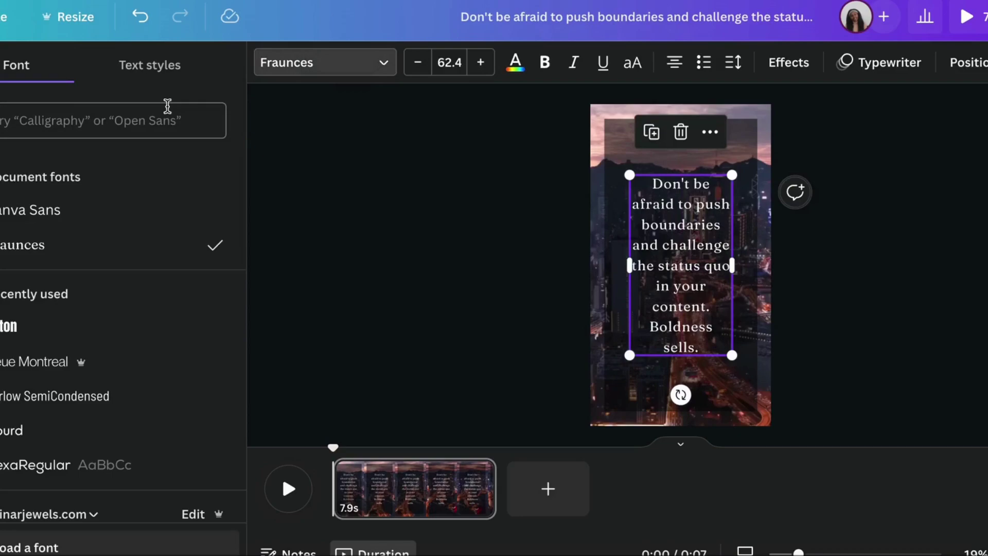
{"action": "left_click", "coordinate": [31, 340]}
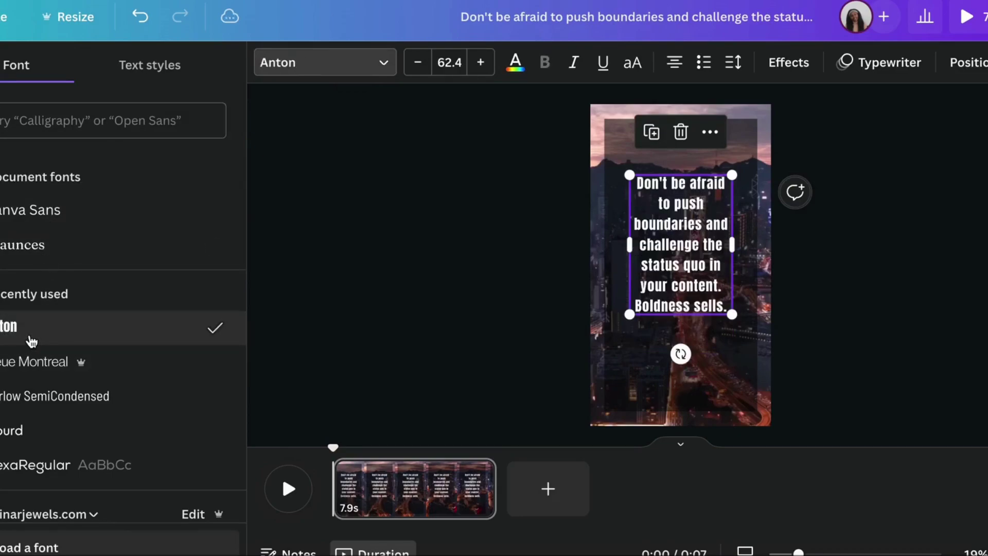
{"action": "left_click", "coordinate": [22, 363]}
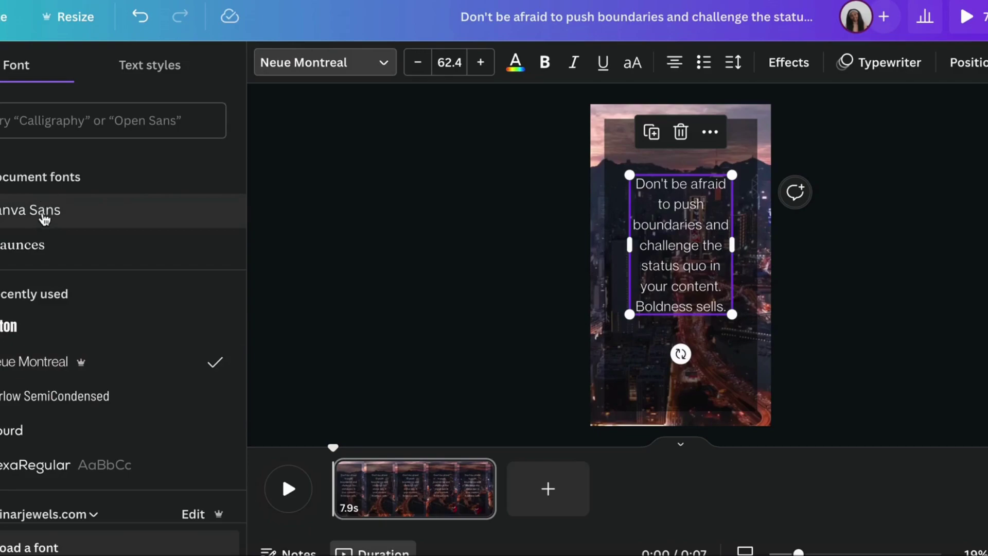
{"action": "left_click", "coordinate": [36, 220]}
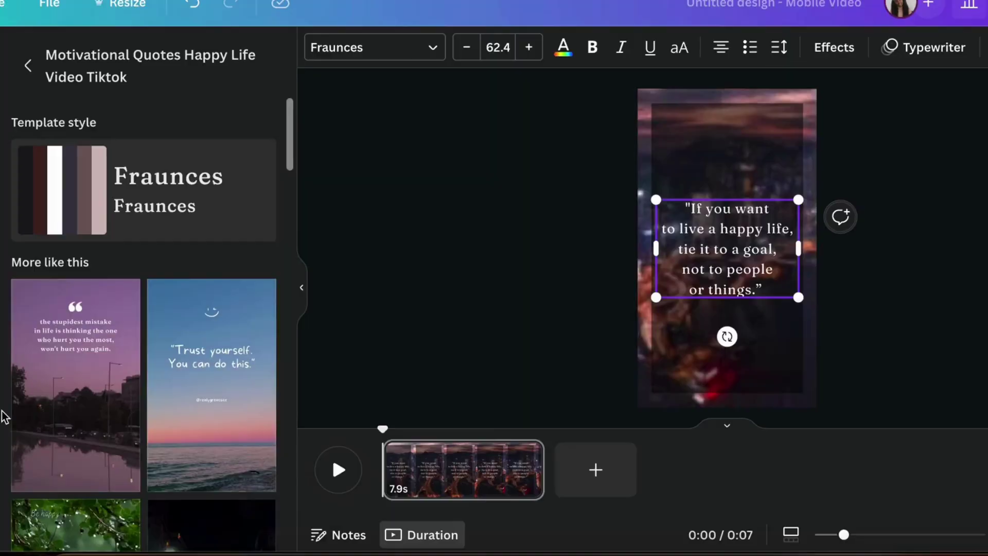
Step: Find the Bulk create app in the Apps panel and launch it
{"action": "scroll", "coordinate": [4, 414], "scroll_direction": "down", "scroll_amount": 1}
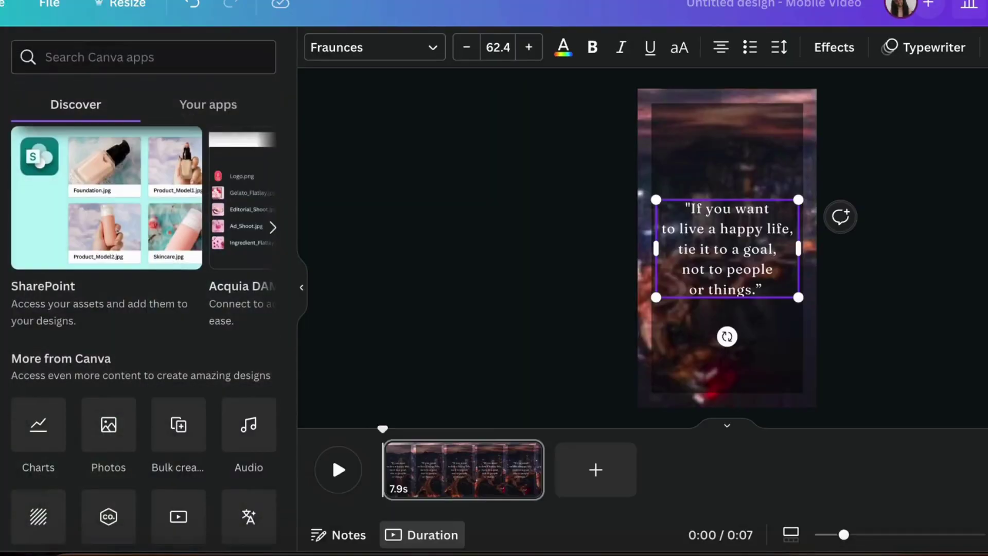
{"action": "scroll", "coordinate": [130, 376], "scroll_direction": "down", "scroll_amount": 2}
{"action": "left_click", "coordinate": [172, 354]}
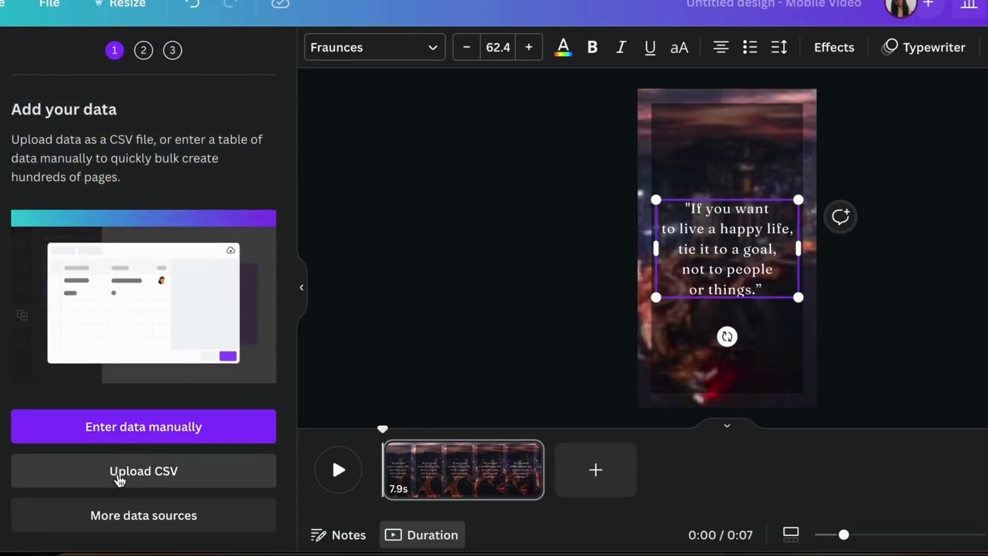
Step: Upload 1.csv from the Downloads folder as the Bulk create data source
{"action": "left_click", "coordinate": [120, 480]}
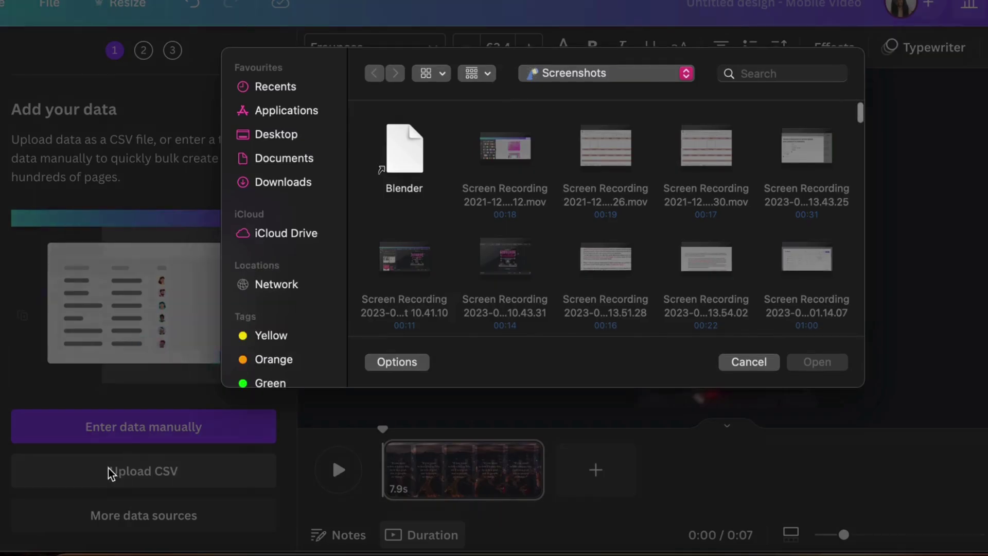
{"action": "left_click", "coordinate": [296, 186]}
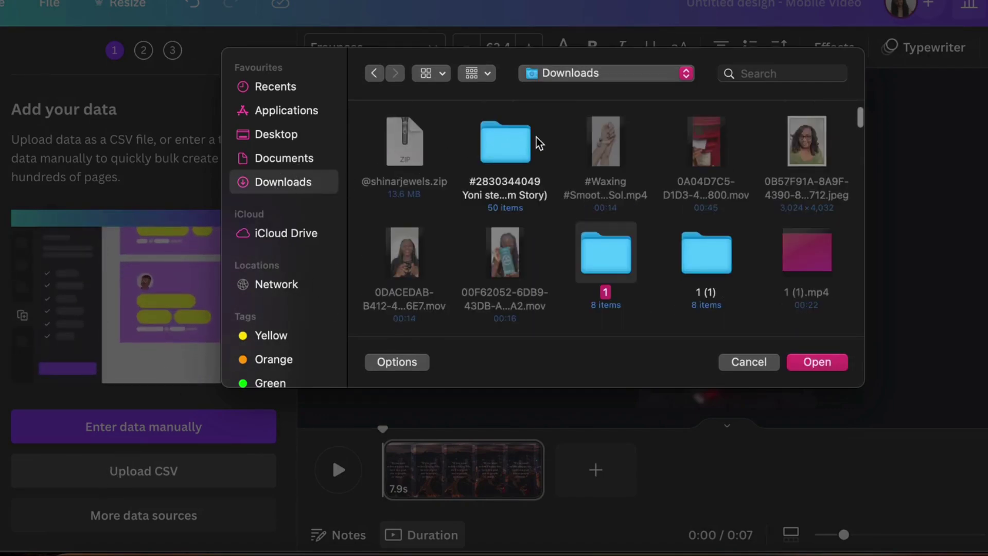
{"action": "scroll", "coordinate": [593, 188], "scroll_direction": "down", "scroll_amount": 2}
{"action": "scroll", "coordinate": [594, 189], "scroll_direction": "down", "scroll_amount": 1}
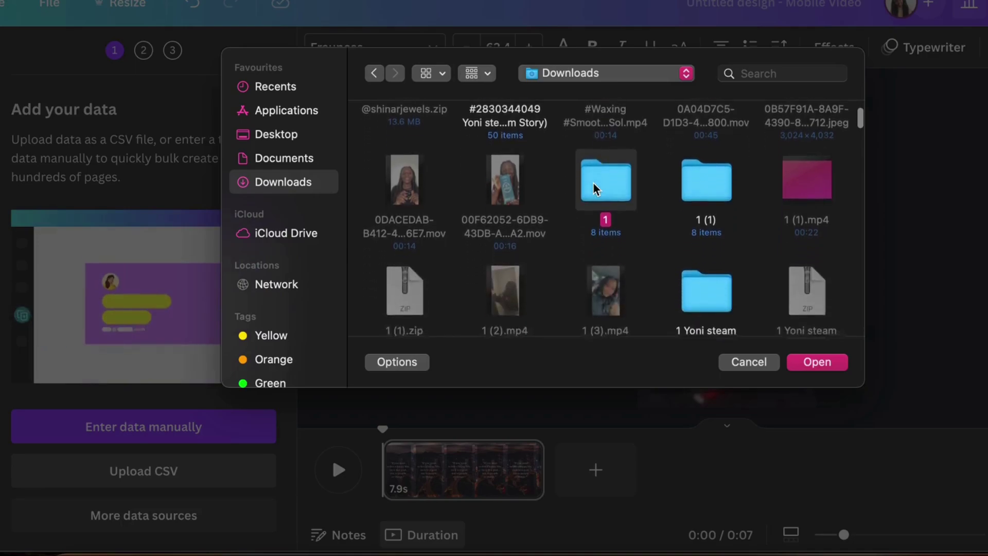
{"action": "scroll", "coordinate": [596, 188], "scroll_direction": "down", "scroll_amount": 2}
{"action": "scroll", "coordinate": [595, 188], "scroll_direction": "down", "scroll_amount": 2}
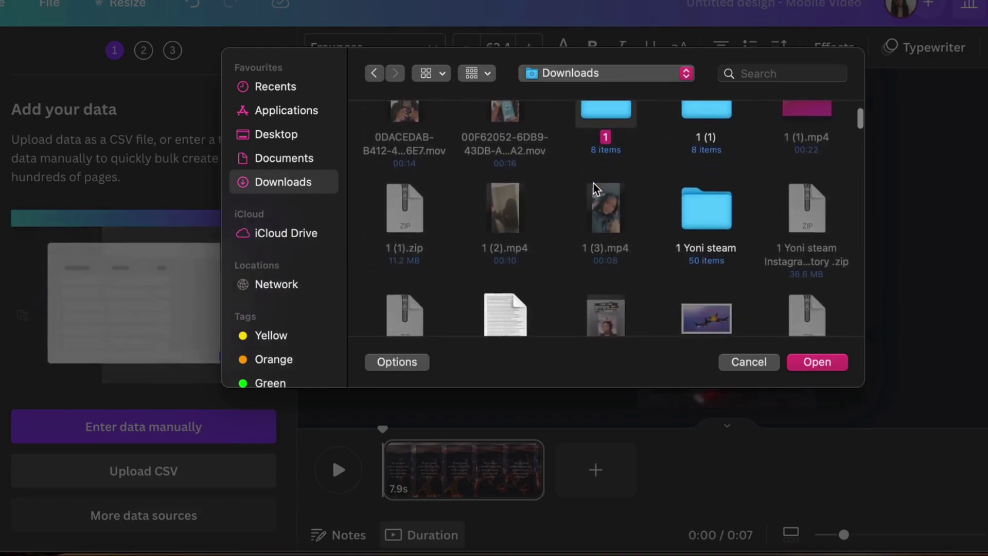
{"action": "scroll", "coordinate": [592, 190], "scroll_direction": "down", "scroll_amount": 2}
{"action": "double_click", "coordinate": [509, 278]}
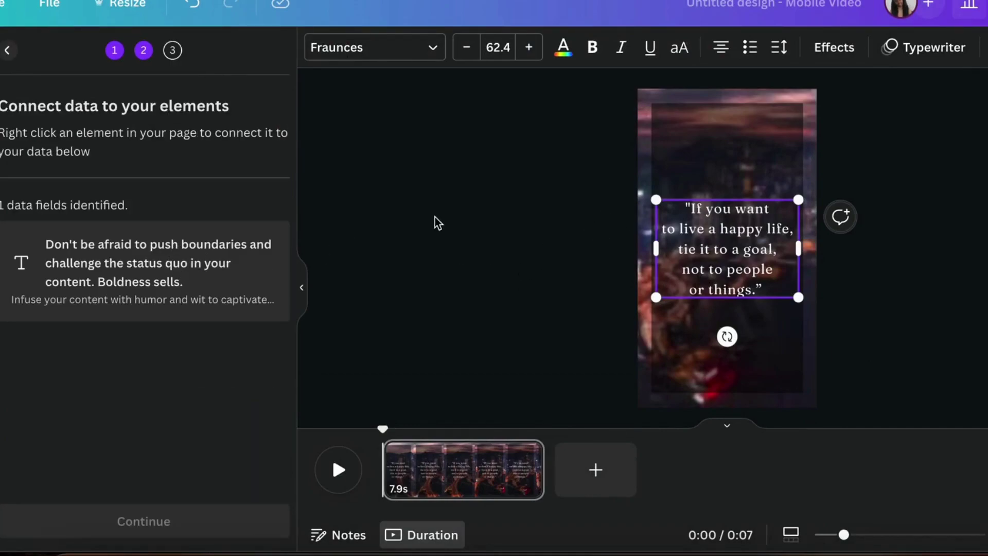
Step: Link the quote text box to the CSV quote field, generating one page per tip
{"action": "left_click", "coordinate": [705, 238]}
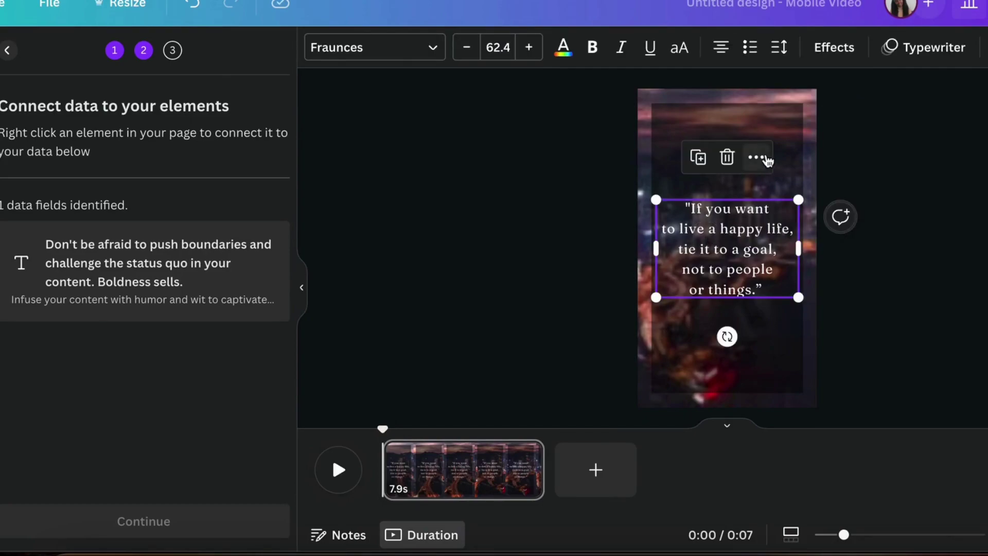
{"action": "left_click", "coordinate": [757, 158]}
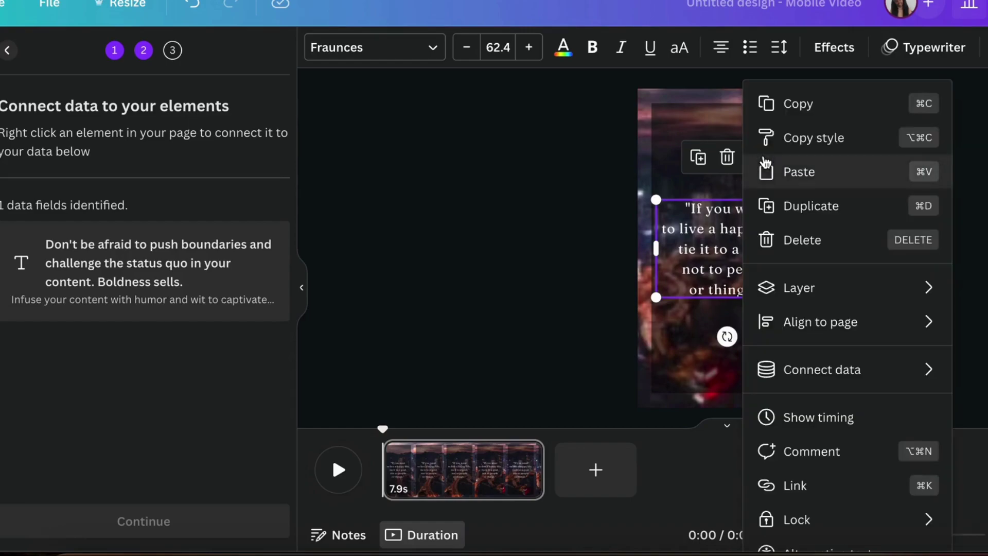
{"action": "mouse_move", "coordinate": [822, 369]}
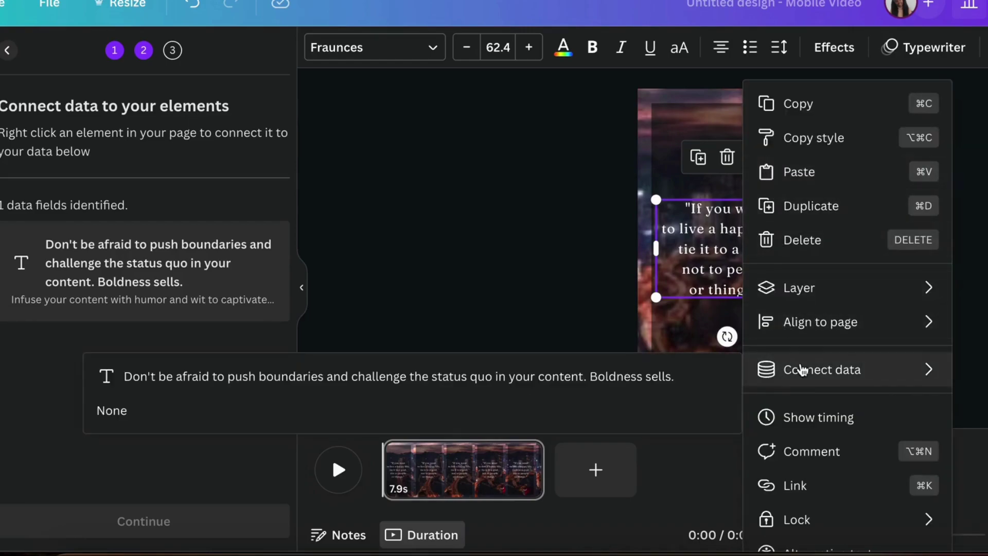
{"action": "left_click", "coordinate": [632, 382]}
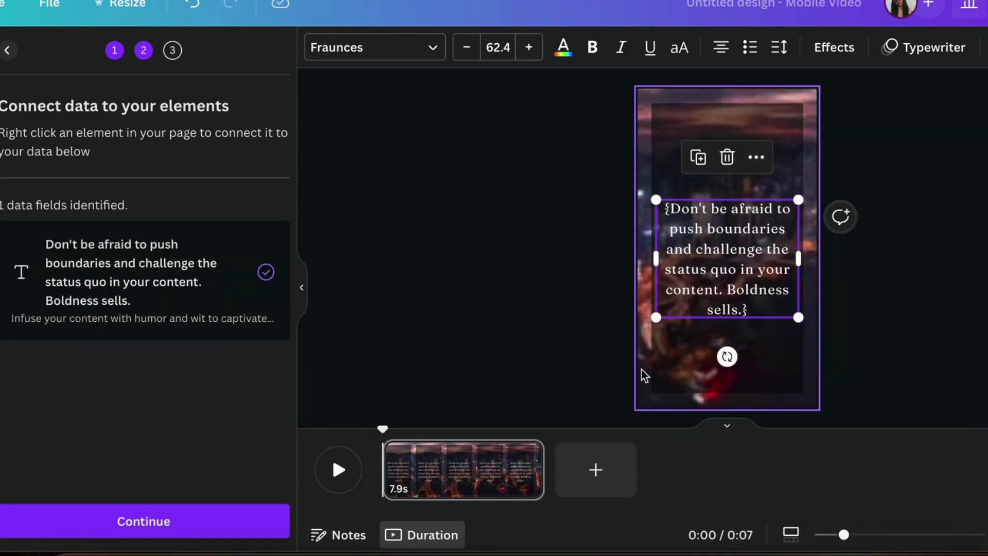
{"action": "left_click", "coordinate": [205, 523]}
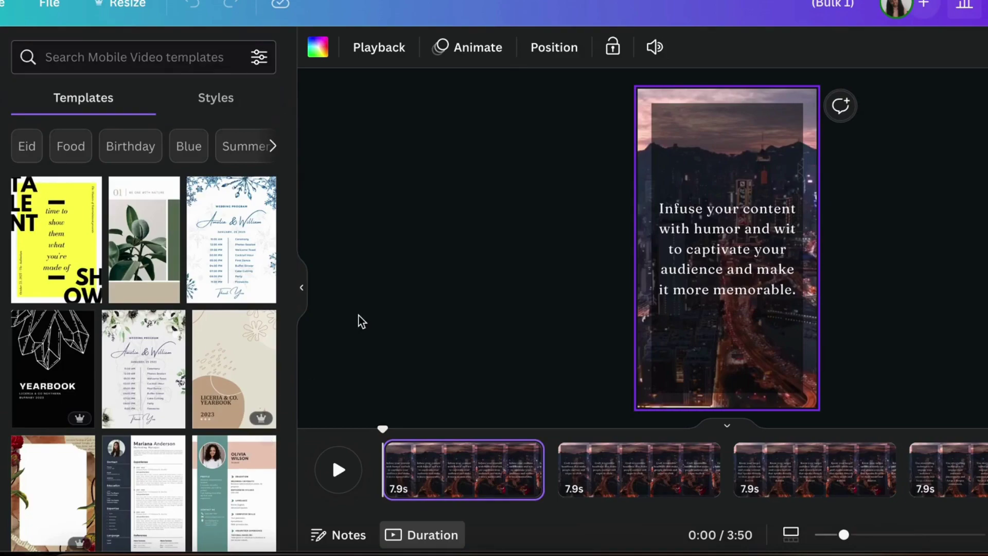
Step: Turn the word 'captivate' red in the first generated tip's quote
{"action": "scroll", "coordinate": [906, 455], "scroll_direction": "right", "scroll_amount": 5}
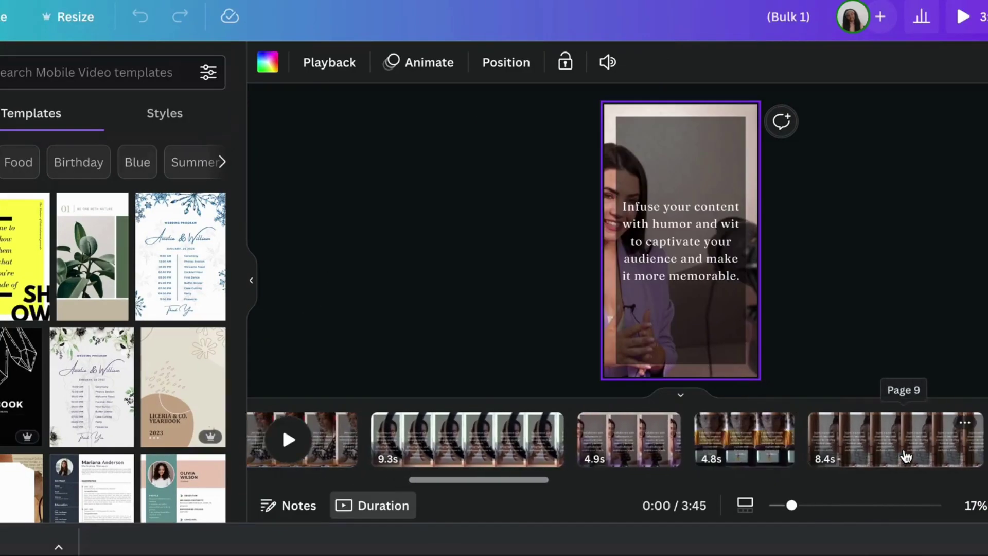
{"action": "scroll", "coordinate": [906, 456], "scroll_direction": "right", "scroll_amount": 3}
{"action": "scroll", "coordinate": [906, 455], "scroll_direction": "right", "scroll_amount": 3}
{"action": "scroll", "coordinate": [905, 455], "scroll_direction": "right", "scroll_amount": 3}
{"action": "scroll", "coordinate": [906, 456], "scroll_direction": "right", "scroll_amount": 3}
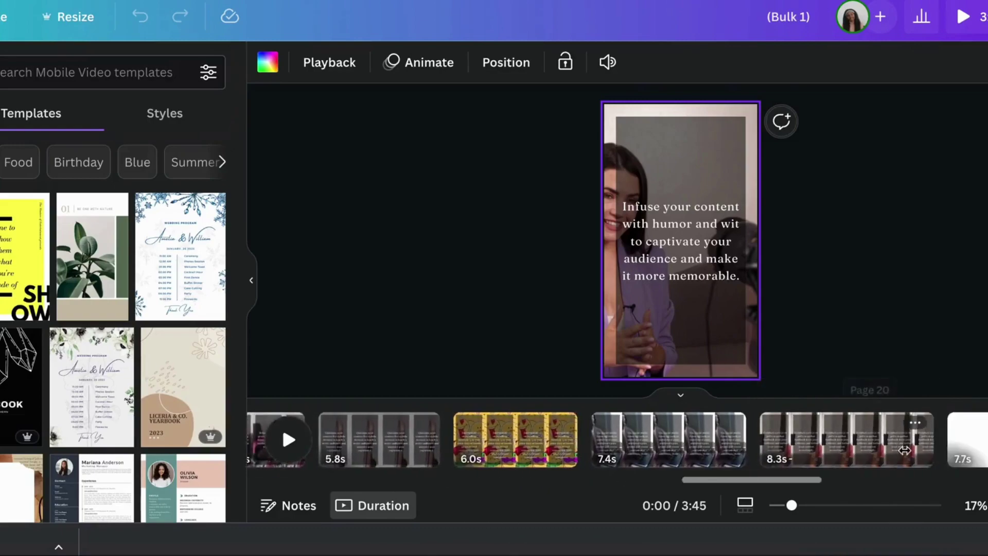
{"action": "scroll", "coordinate": [905, 455], "scroll_direction": "right", "scroll_amount": 3}
{"action": "scroll", "coordinate": [906, 456], "scroll_direction": "right", "scroll_amount": 3}
{"action": "scroll", "coordinate": [906, 456], "scroll_direction": "right", "scroll_amount": 3}
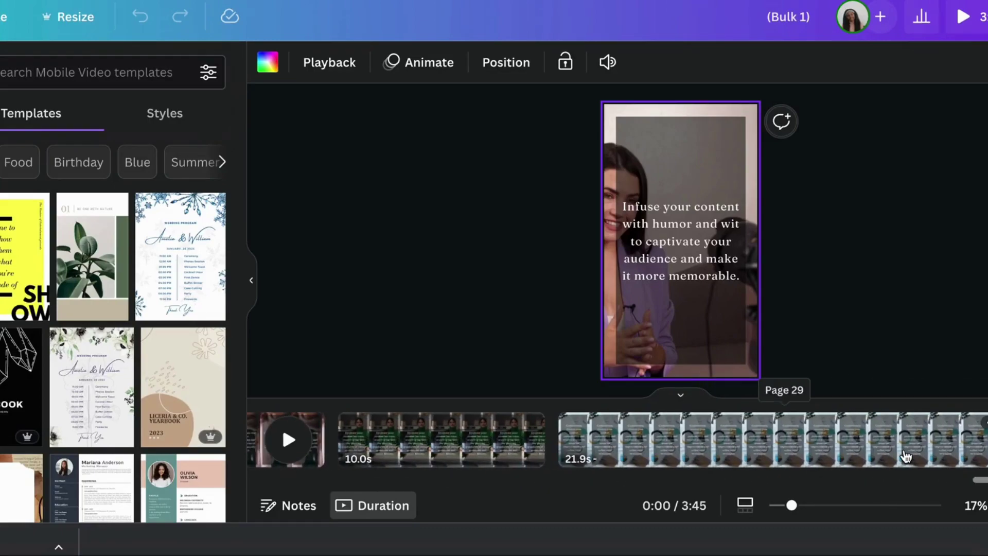
{"action": "left_click", "coordinate": [700, 239]}
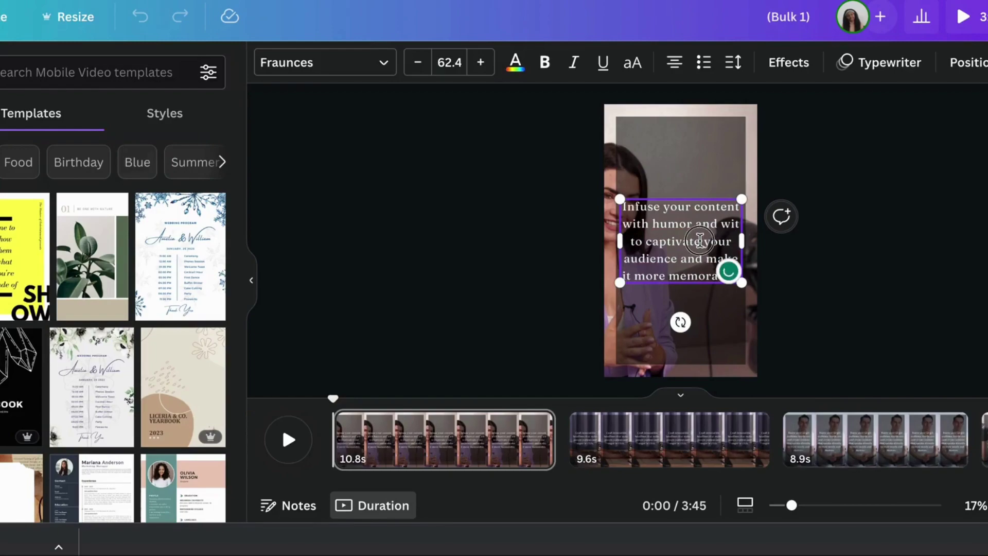
{"action": "left_click", "coordinate": [516, 62]}
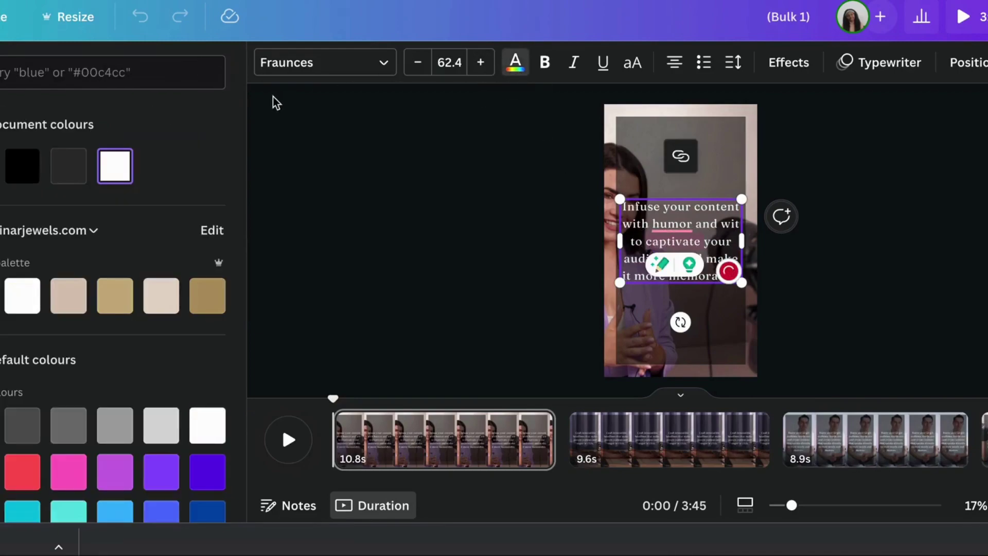
{"action": "left_click", "coordinate": [11, 471]}
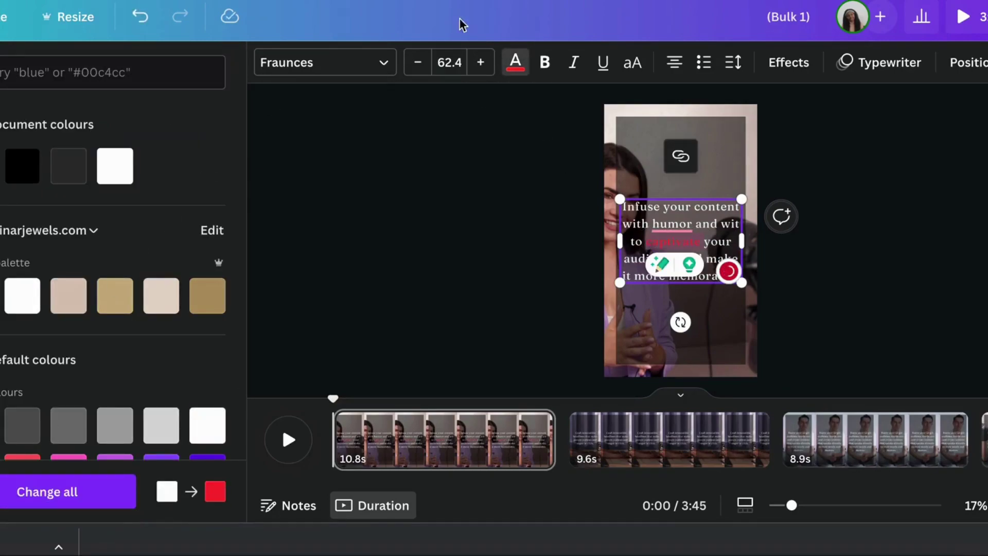
Step: Italicise the opening phrase 'Infuse your content with humor' and reselect 'captivate'
{"action": "left_click", "coordinate": [548, 62]}
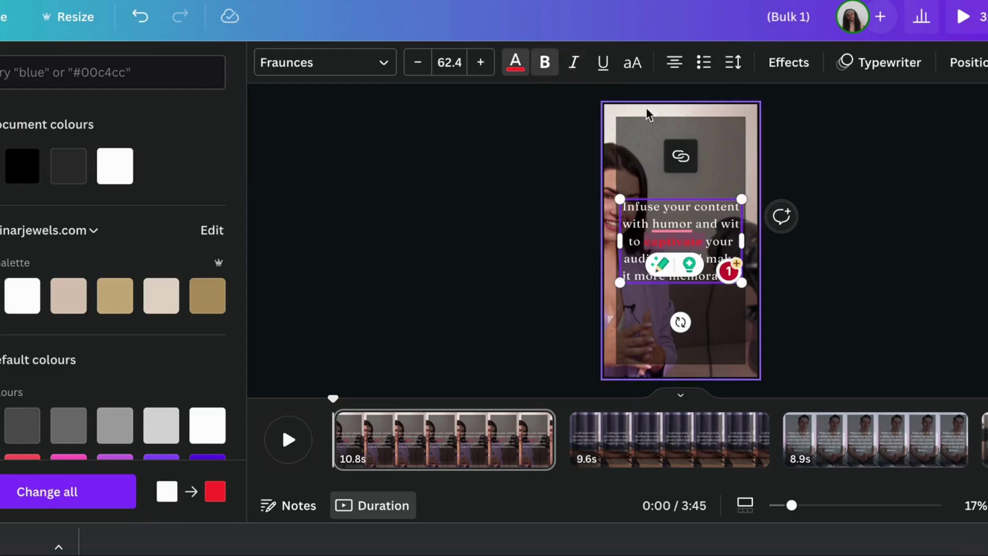
{"action": "left_click", "coordinate": [695, 223]}
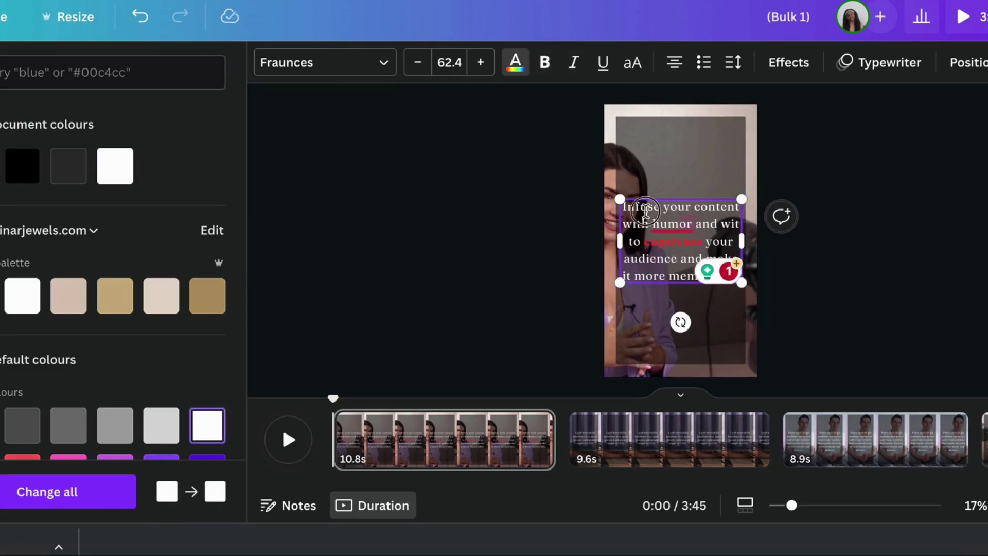
{"action": "left_click", "coordinate": [627, 200]}
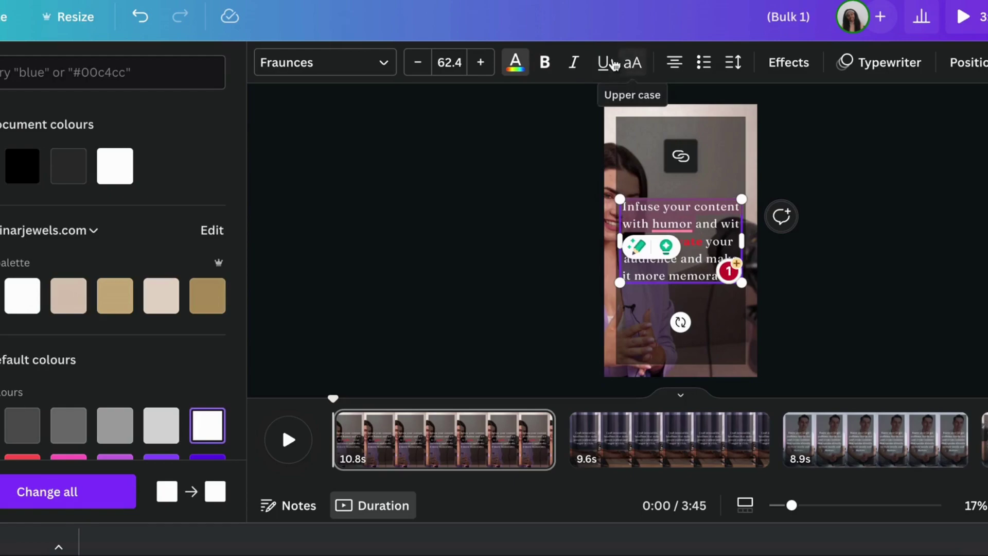
{"action": "left_click", "coordinate": [580, 63]}
{"action": "key", "text": "Escape"}
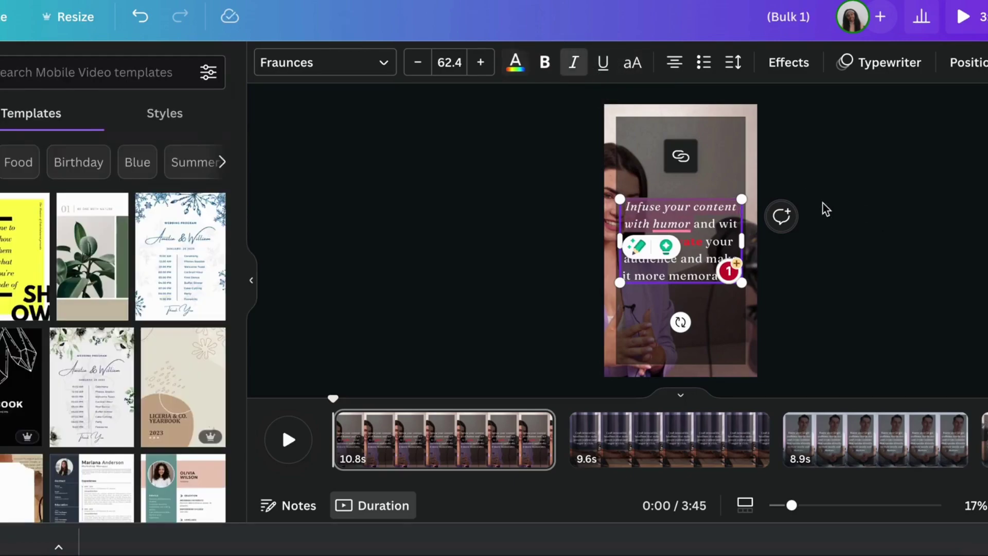
{"action": "left_click", "coordinate": [734, 224]}
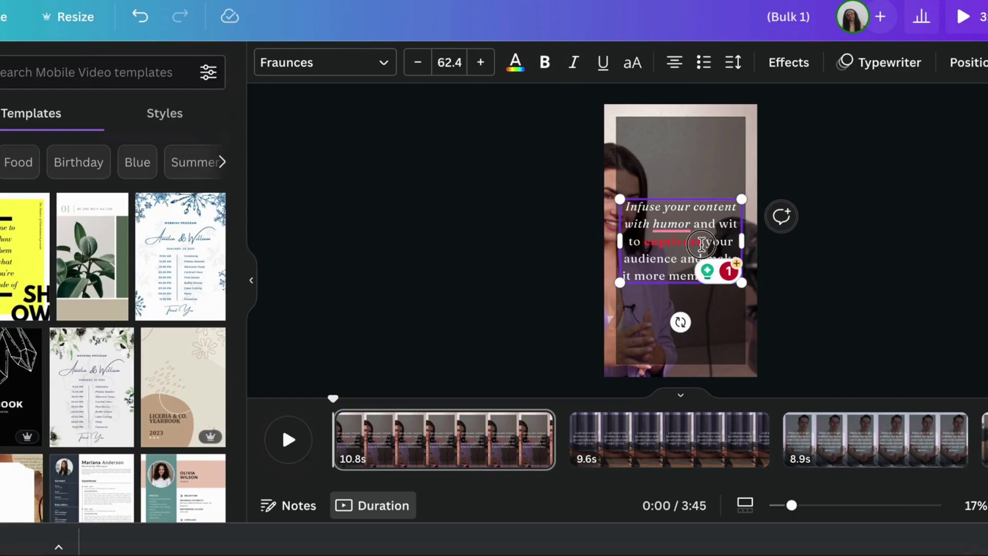
{"action": "double_click", "coordinate": [646, 241]}
{"action": "left_click", "coordinate": [797, 64]}
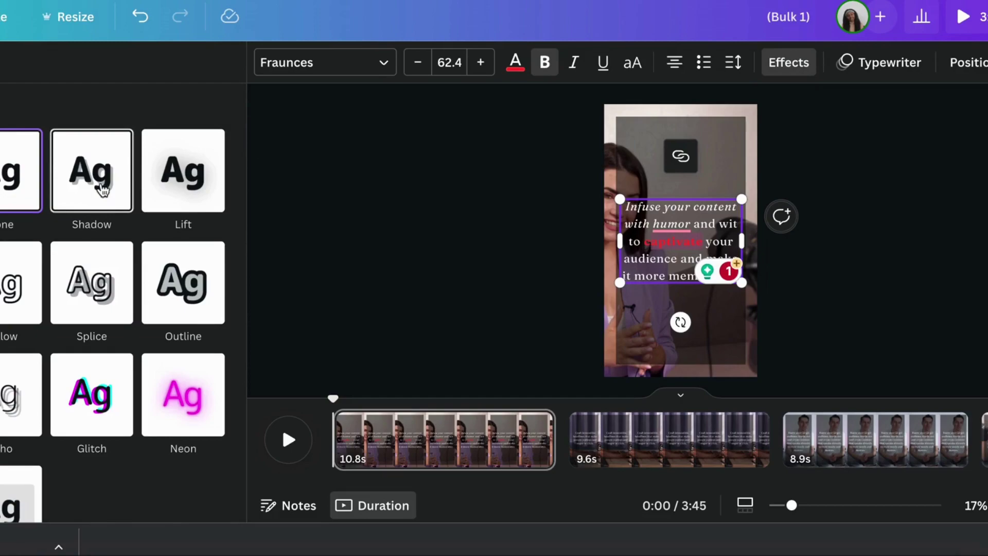
Step: Apply a black Outline effect with maximum thickness to the quote text
{"action": "left_click", "coordinate": [165, 288]}
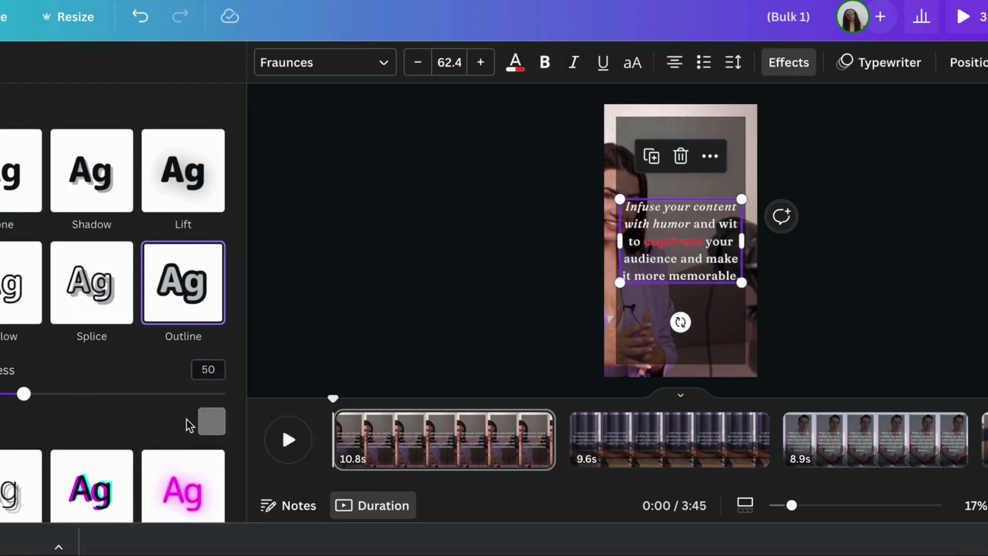
{"action": "left_click", "coordinate": [204, 420]}
{"action": "left_click", "coordinate": [28, 261]}
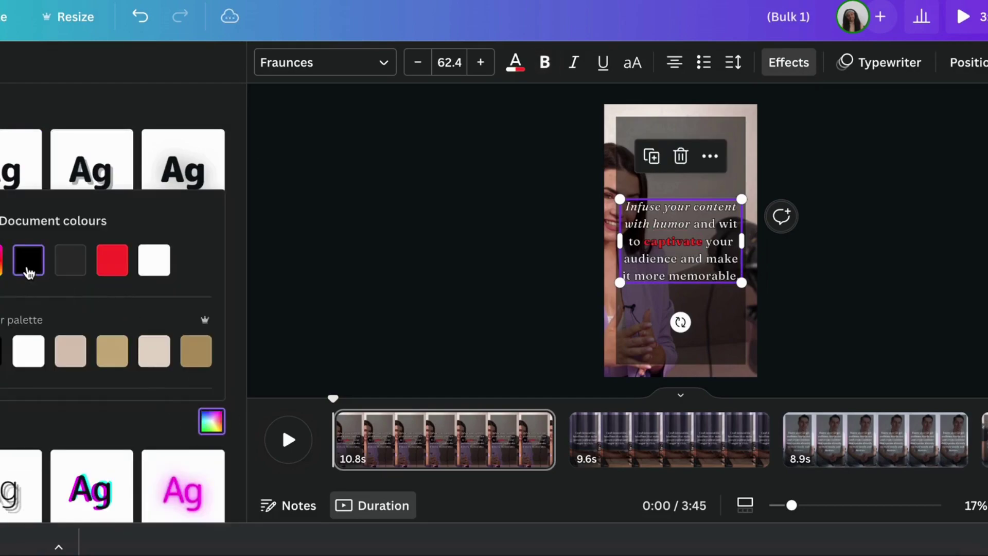
{"action": "left_click", "coordinate": [115, 434]}
{"action": "left_click_drag", "start_coordinate": [24, 393], "coordinate": [175, 393]}
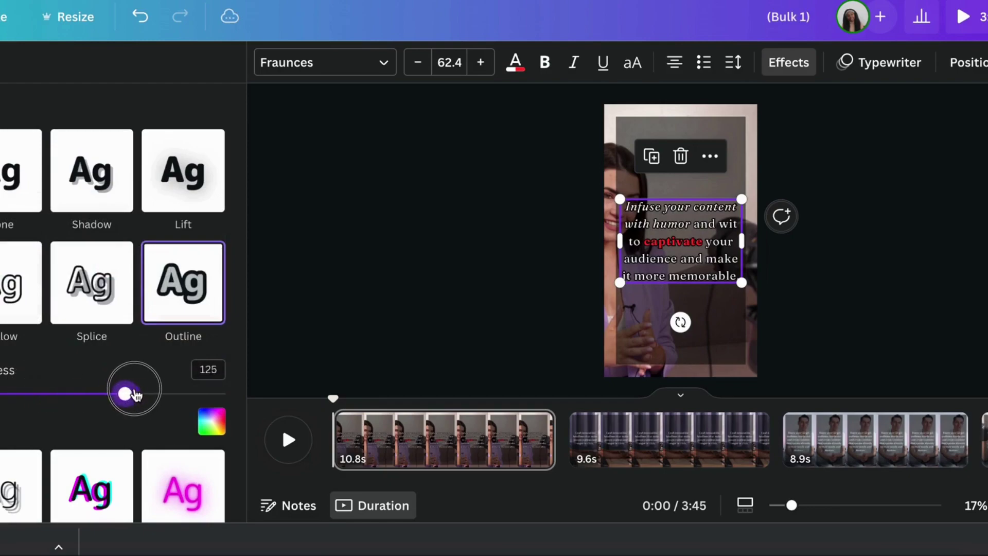
{"action": "left_click", "coordinate": [428, 218]}
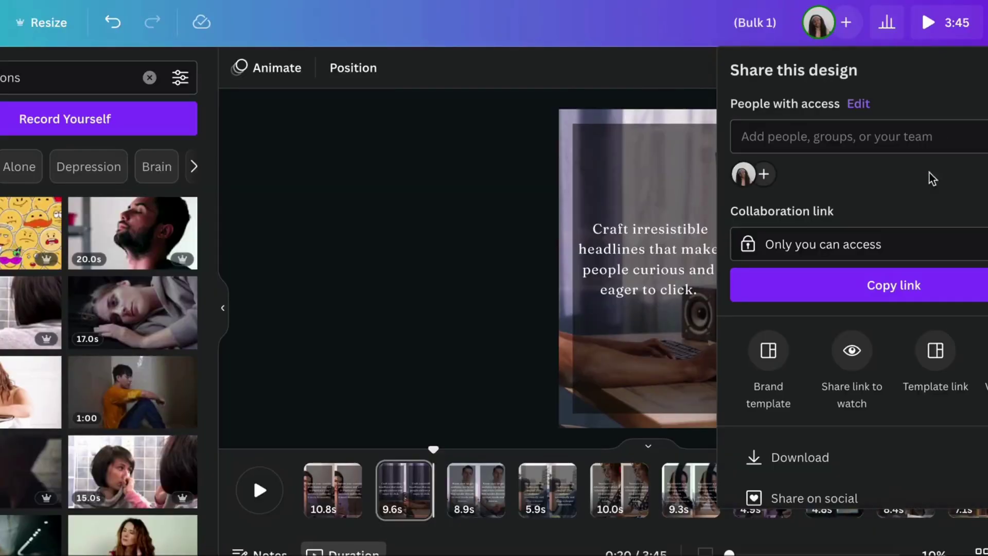
Step: Export all 29 pages from Share as separate MP4 clips into a Bulk 1 folder
{"action": "left_click", "coordinate": [818, 458]}
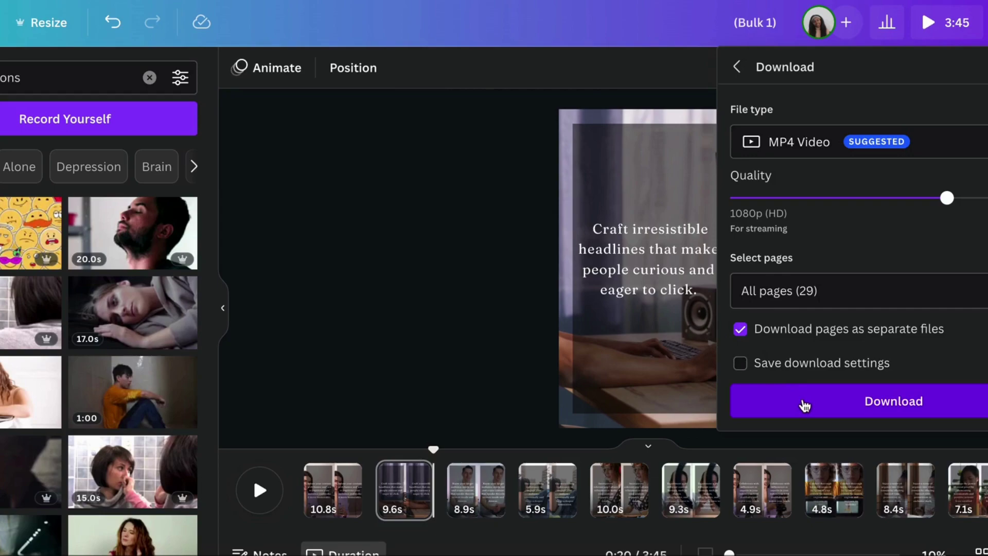
{"action": "left_click", "coordinate": [805, 406]}
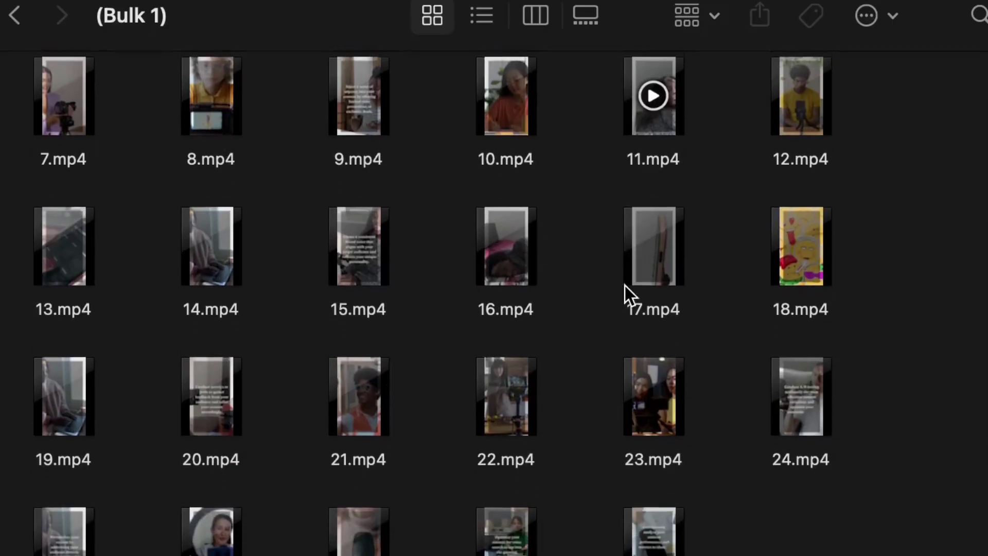
Step: Preview clip 10.mp4 from the Bulk 1 folder with Quick Look
{"action": "scroll", "coordinate": [625, 286], "scroll_direction": "down", "scroll_amount": 3}
{"action": "scroll", "coordinate": [625, 286], "scroll_direction": "up", "scroll_amount": 5}
{"action": "scroll", "coordinate": [625, 286], "scroll_direction": "up", "scroll_amount": 5}
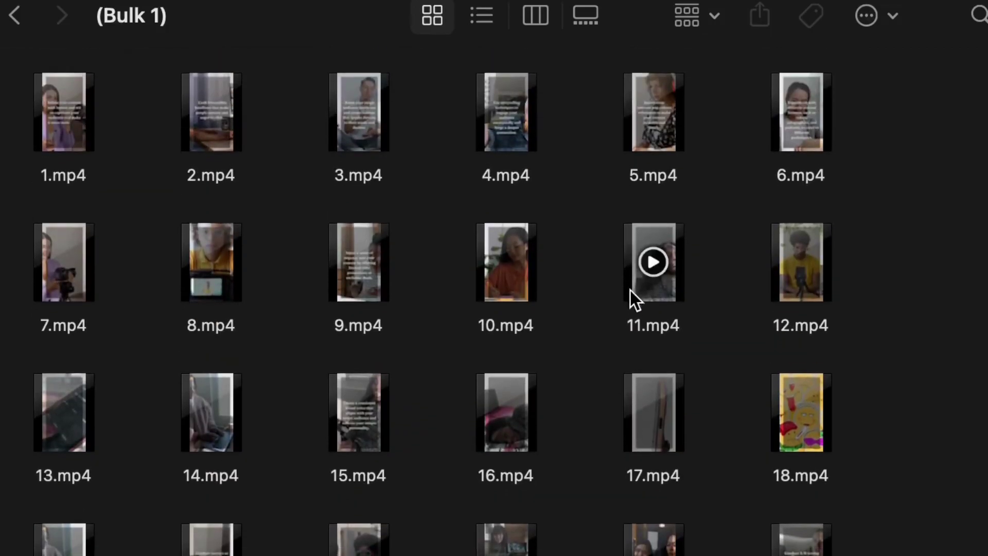
{"action": "left_click", "coordinate": [515, 289]}
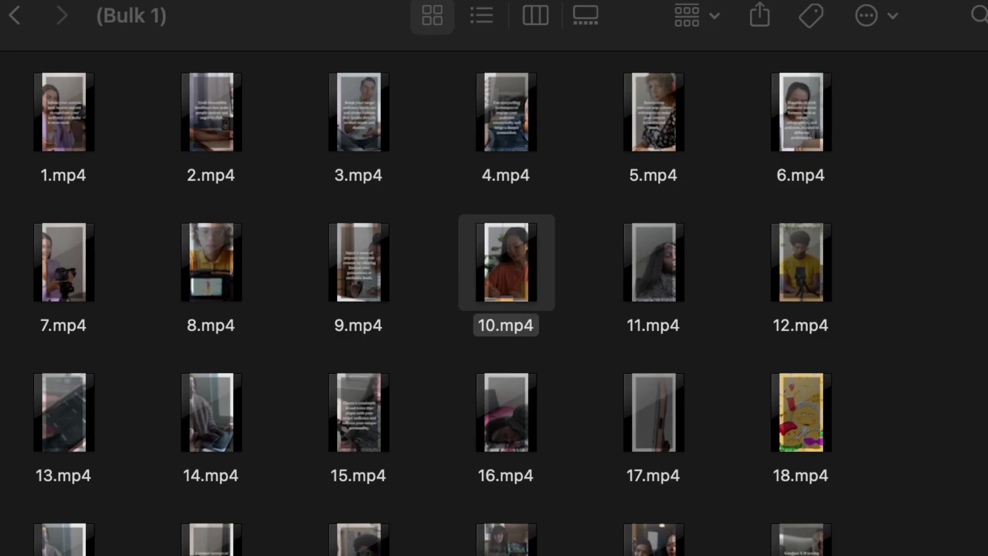
{"action": "key", "text": "space"}
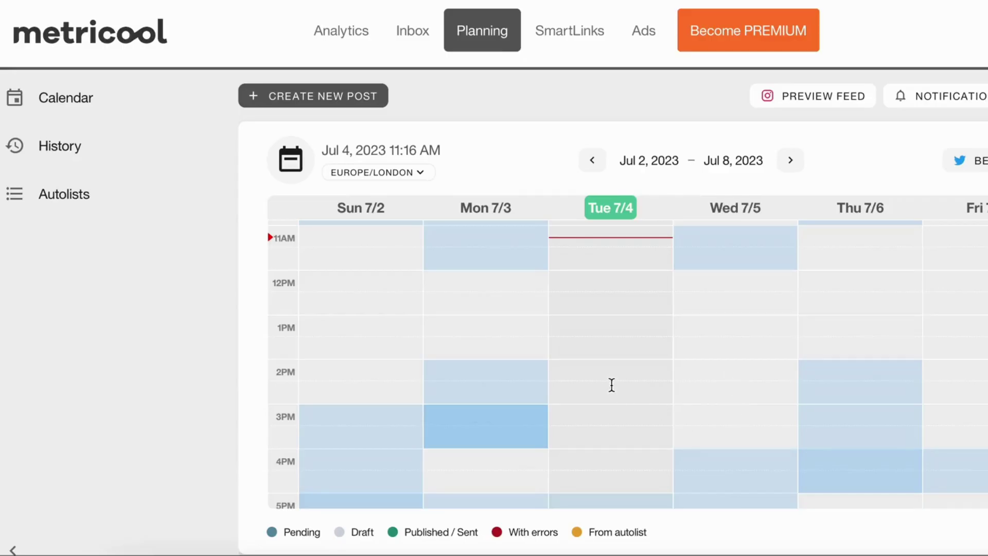
Step: Create a Jul 4, 2:30 PM Metricool post targeting only Twitter, Facebook and Instagram
{"action": "left_click", "coordinate": [611, 385]}
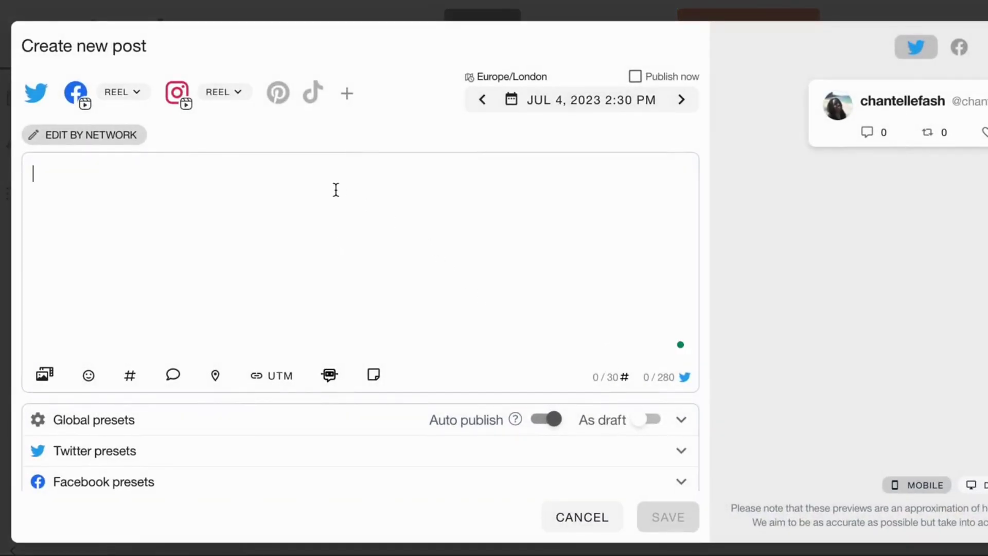
{"action": "left_click", "coordinate": [76, 93]}
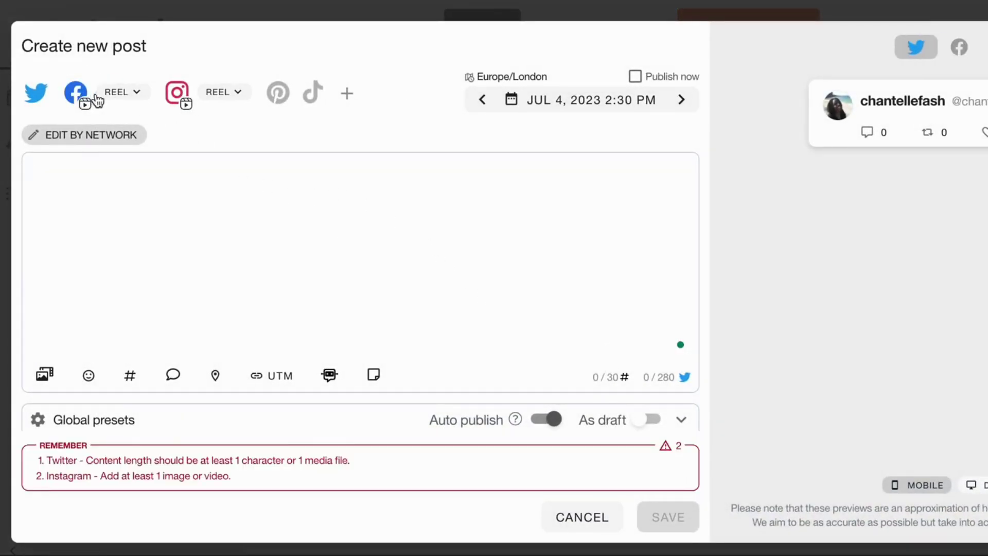
{"action": "mouse_move", "coordinate": [653, 340]}
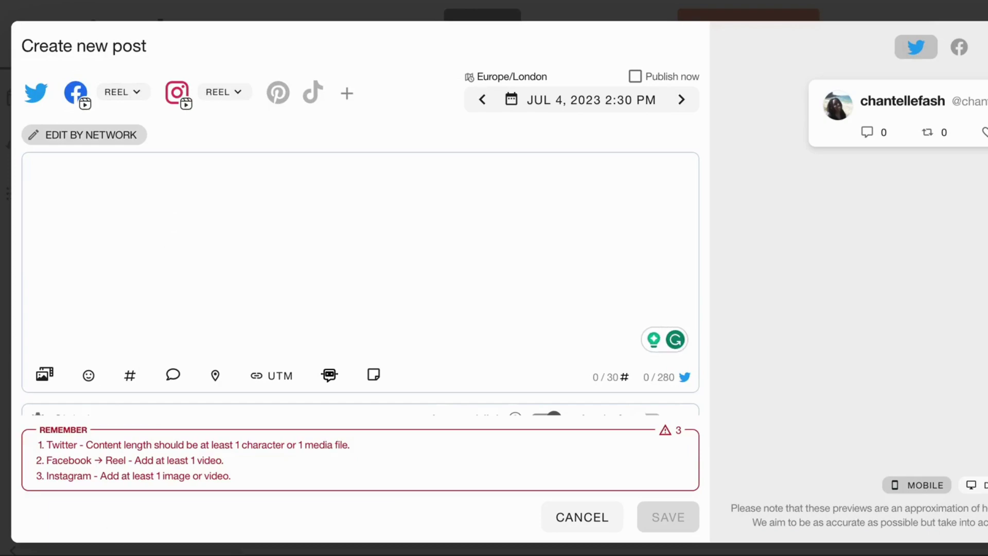
{"action": "left_click", "coordinate": [279, 96]}
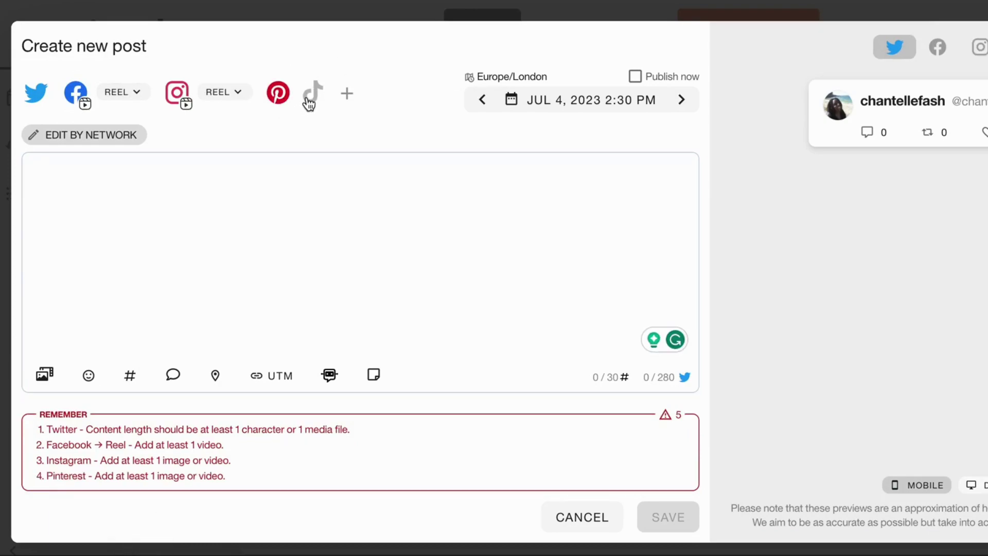
{"action": "left_click", "coordinate": [310, 96]}
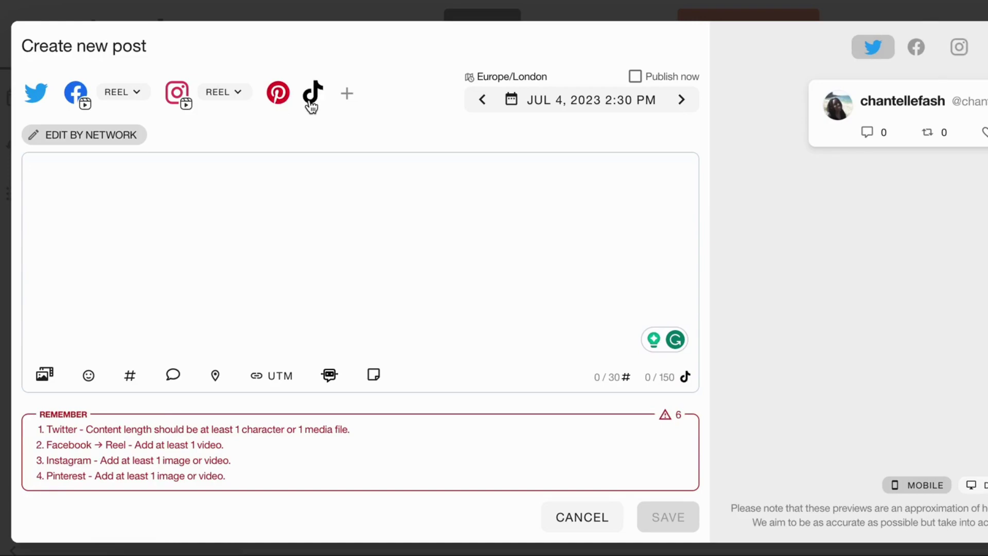
{"action": "left_click", "coordinate": [310, 98]}
{"action": "left_click", "coordinate": [278, 94]}
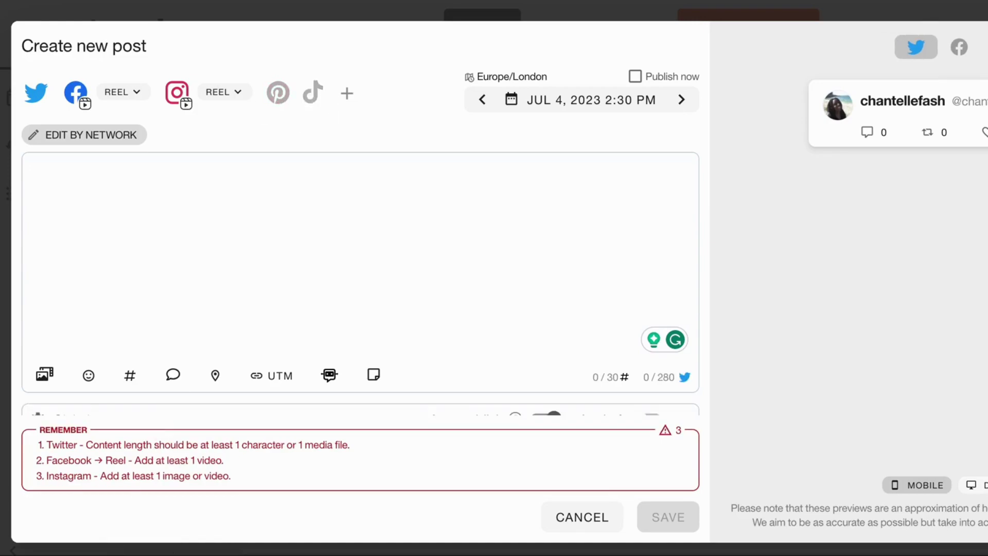
Step: Attach 1.mp4 from Finder and set its cover to a later frame showing the full tip
{"action": "left_click", "coordinate": [144, 554]}
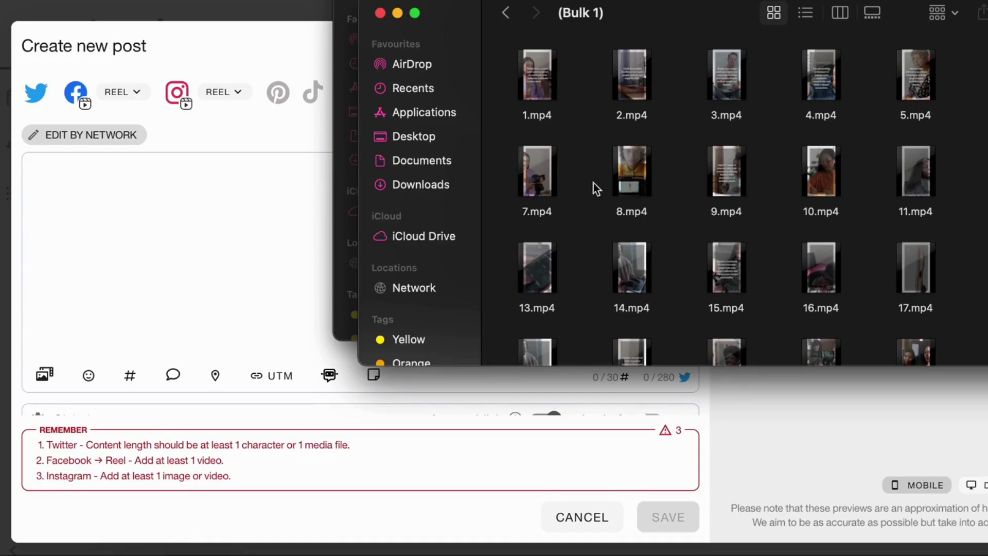
{"action": "left_click_drag", "start_coordinate": [545, 84], "coordinate": [224, 253]}
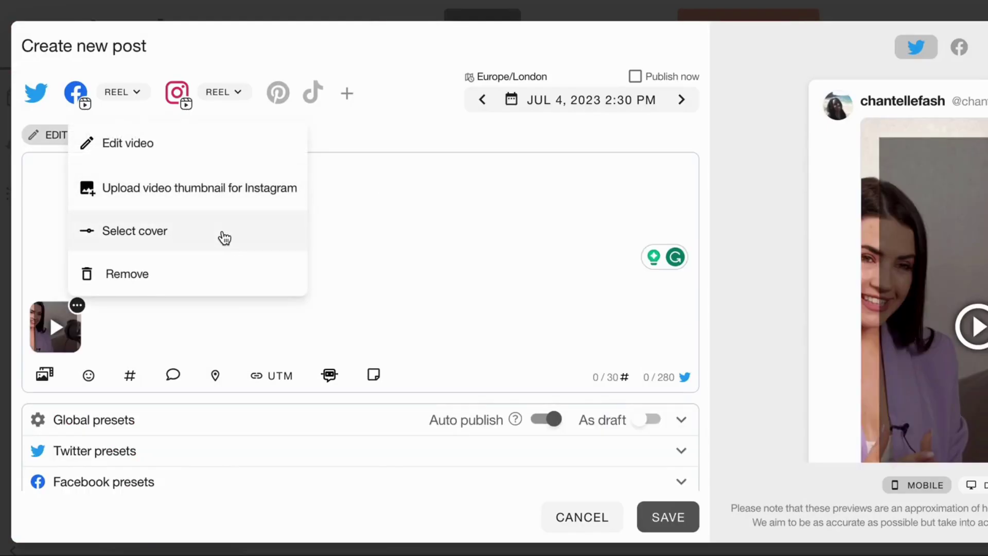
{"action": "left_click", "coordinate": [221, 236]}
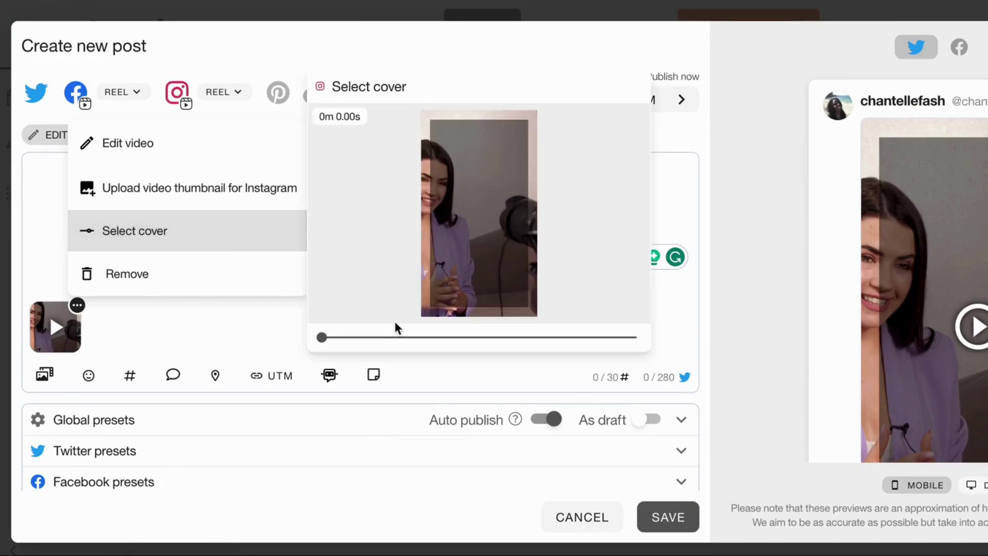
{"action": "left_click", "coordinate": [385, 350]}
{"action": "left_click_drag", "start_coordinate": [385, 351], "coordinate": [600, 337]}
{"action": "left_click", "coordinate": [676, 172]}
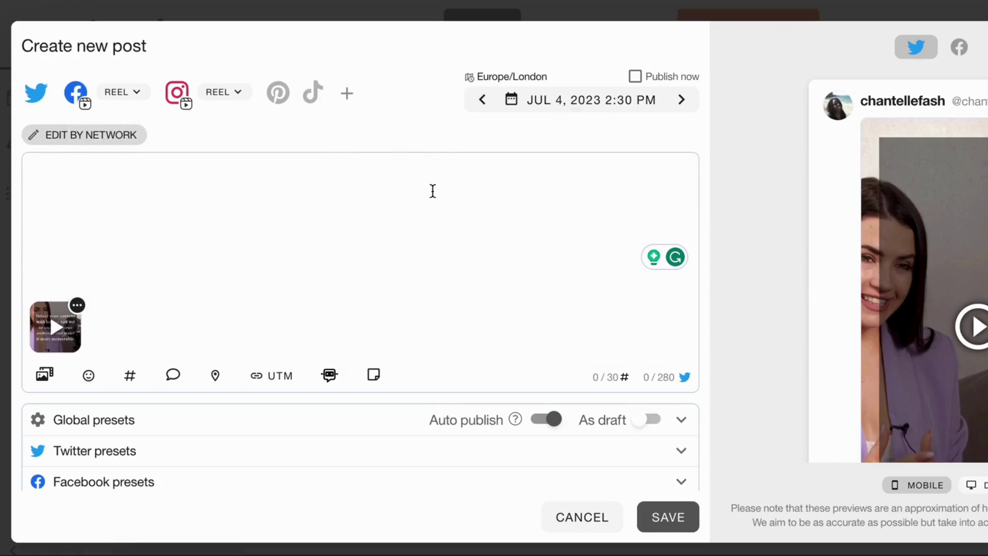
Step: Enter the caption 'Drop a like and a comment if you agree!' and save the post
{"action": "type", "text": "Dro"}
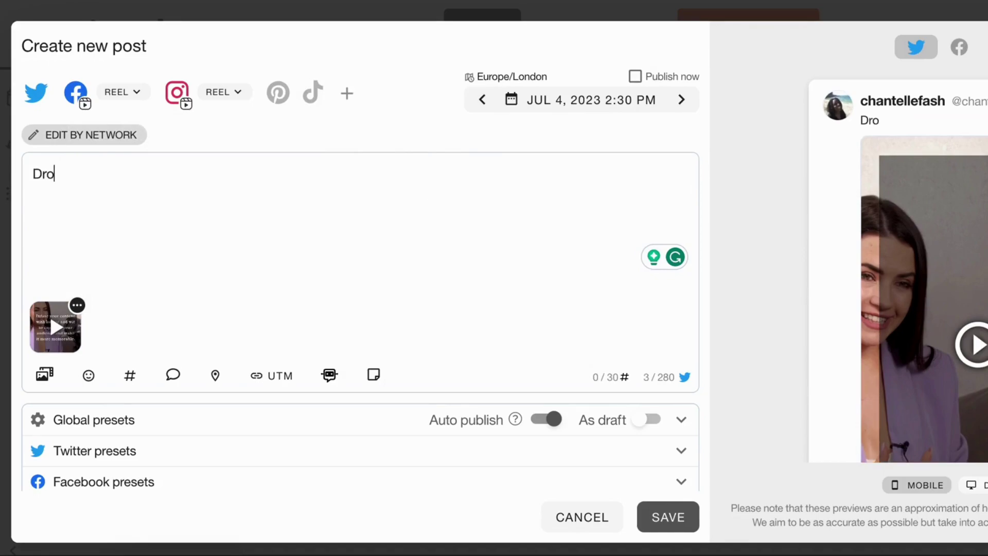
{"action": "type", "text": "p a li"}
{"action": "type", "text": "ke and a comment if you agree!"}
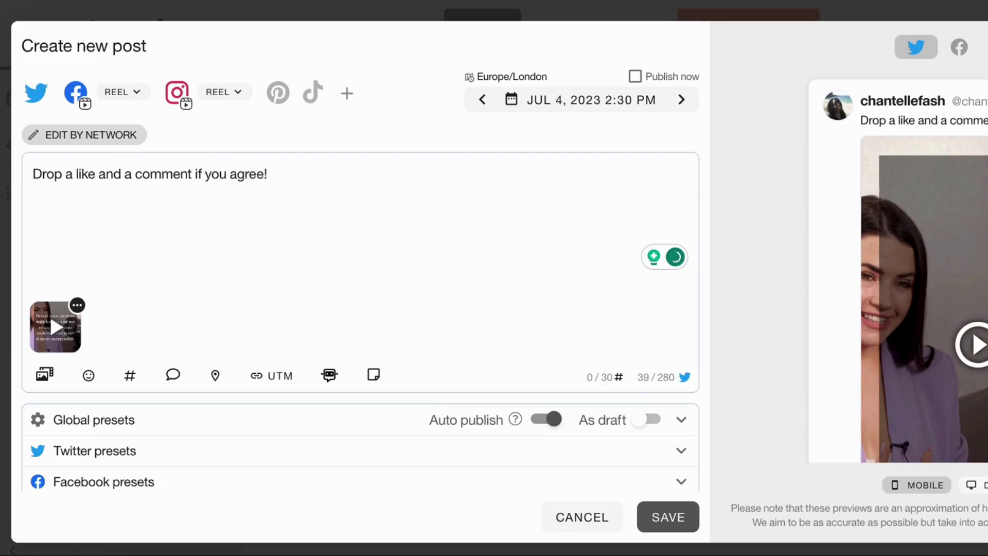
{"action": "key", "text": "Return"}
{"action": "left_click", "coordinate": [674, 521]}
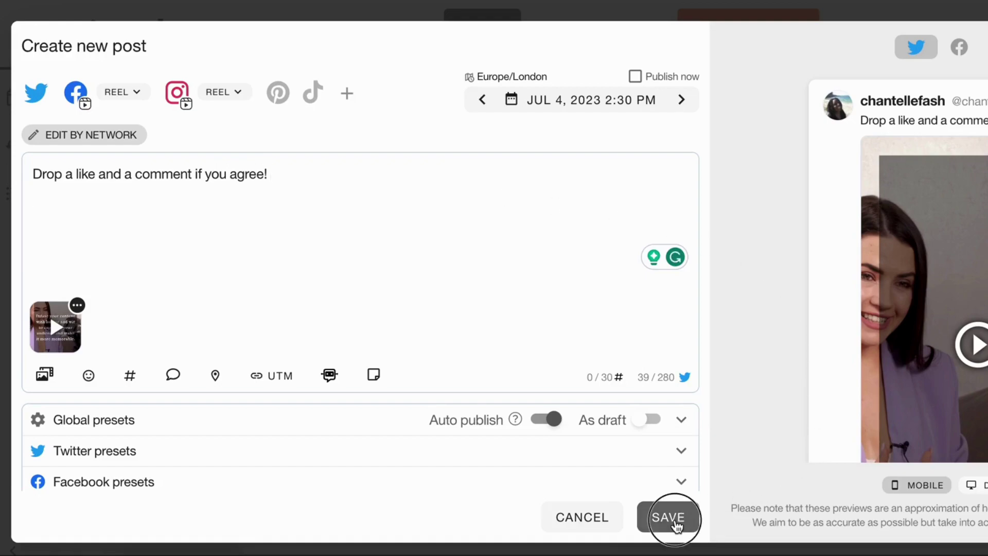